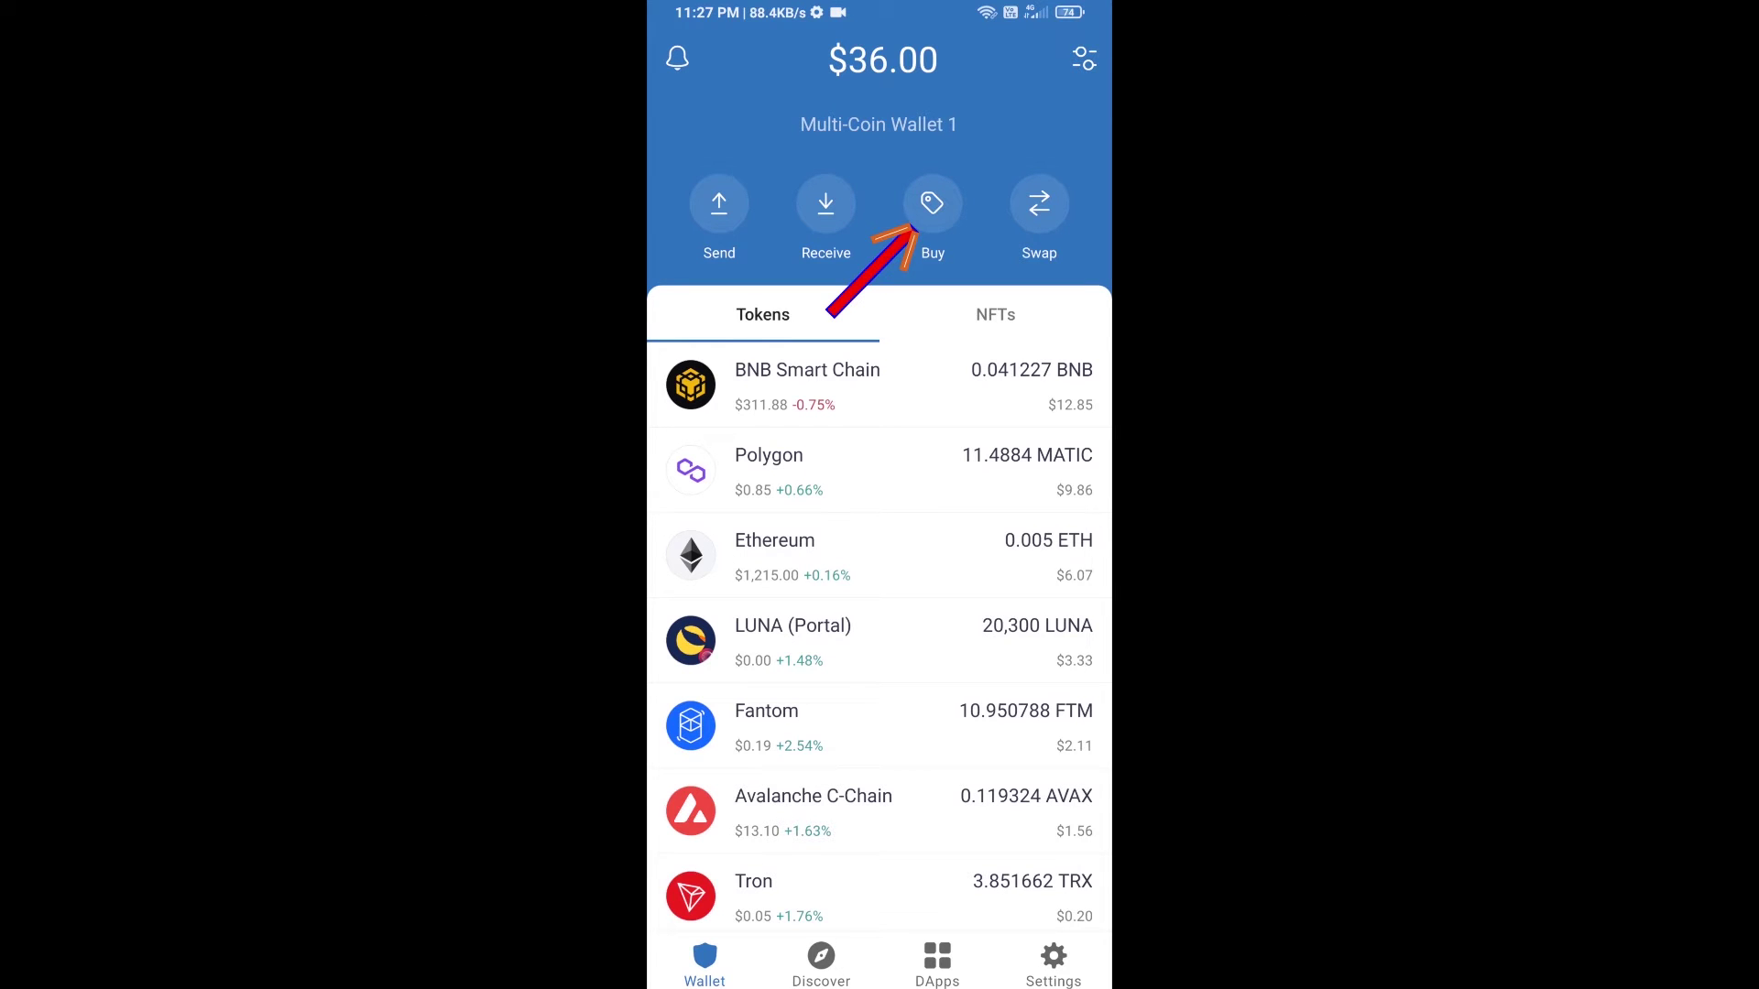
- Start a $50 crypto purchase, then back out to the wallet home
click(932, 206)
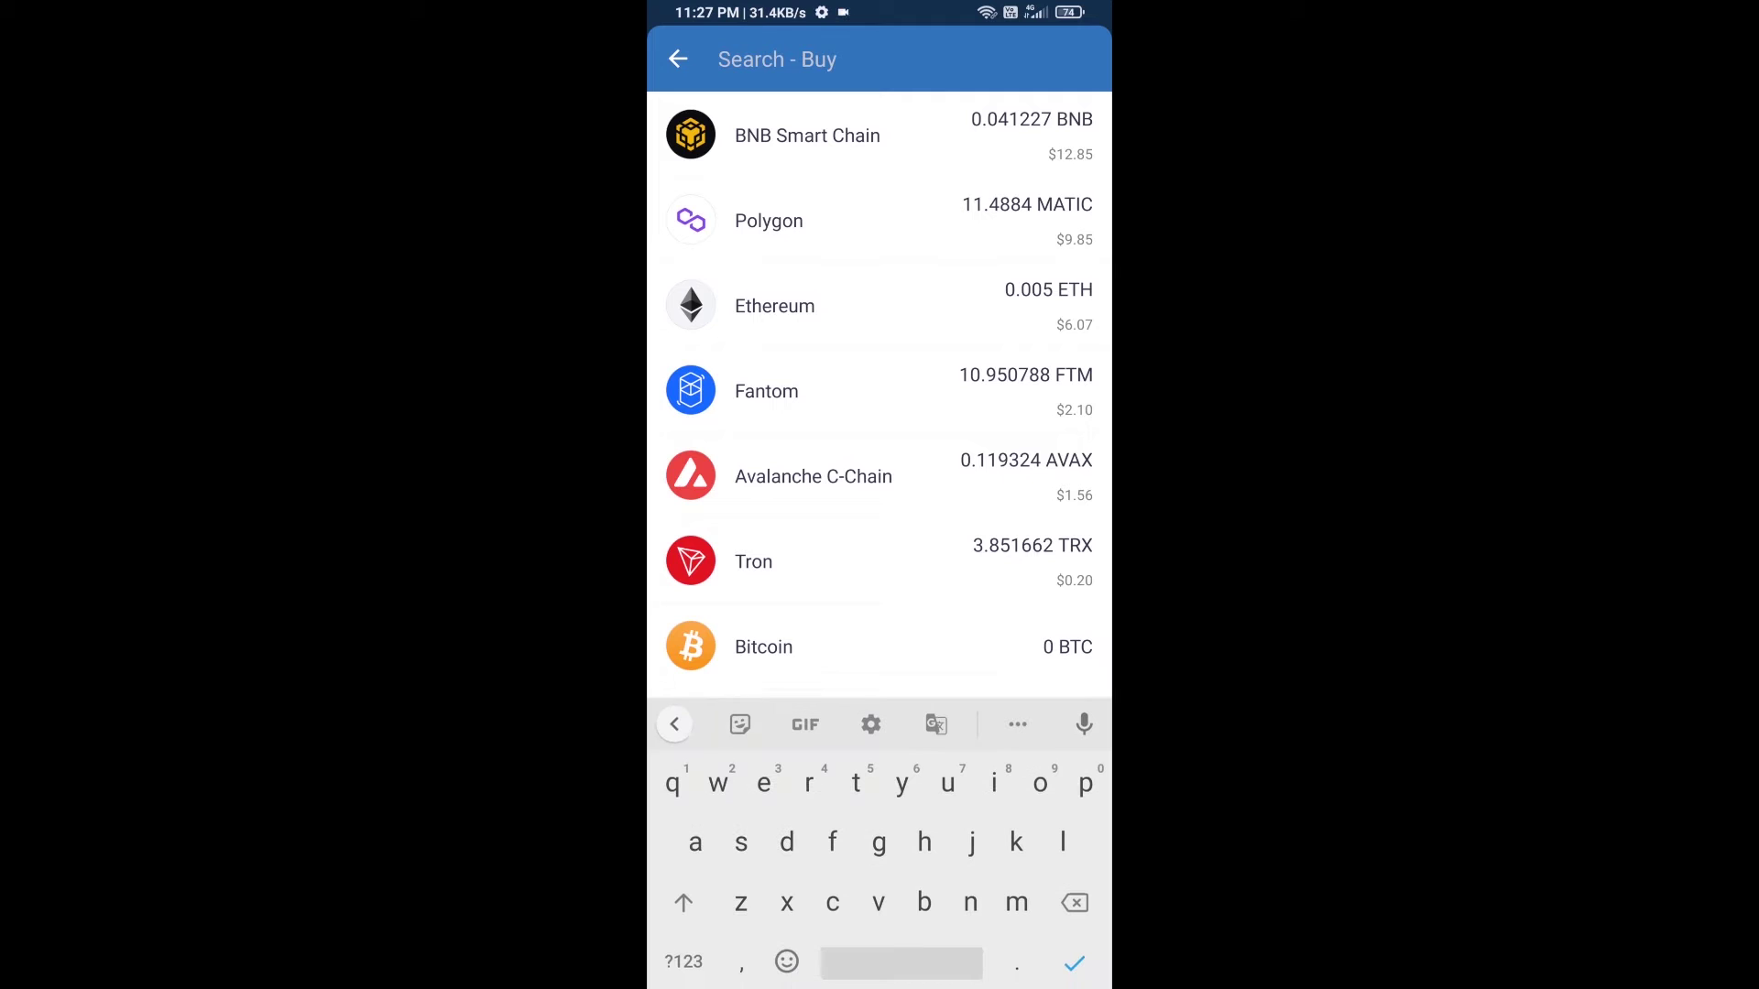
text(bnb)
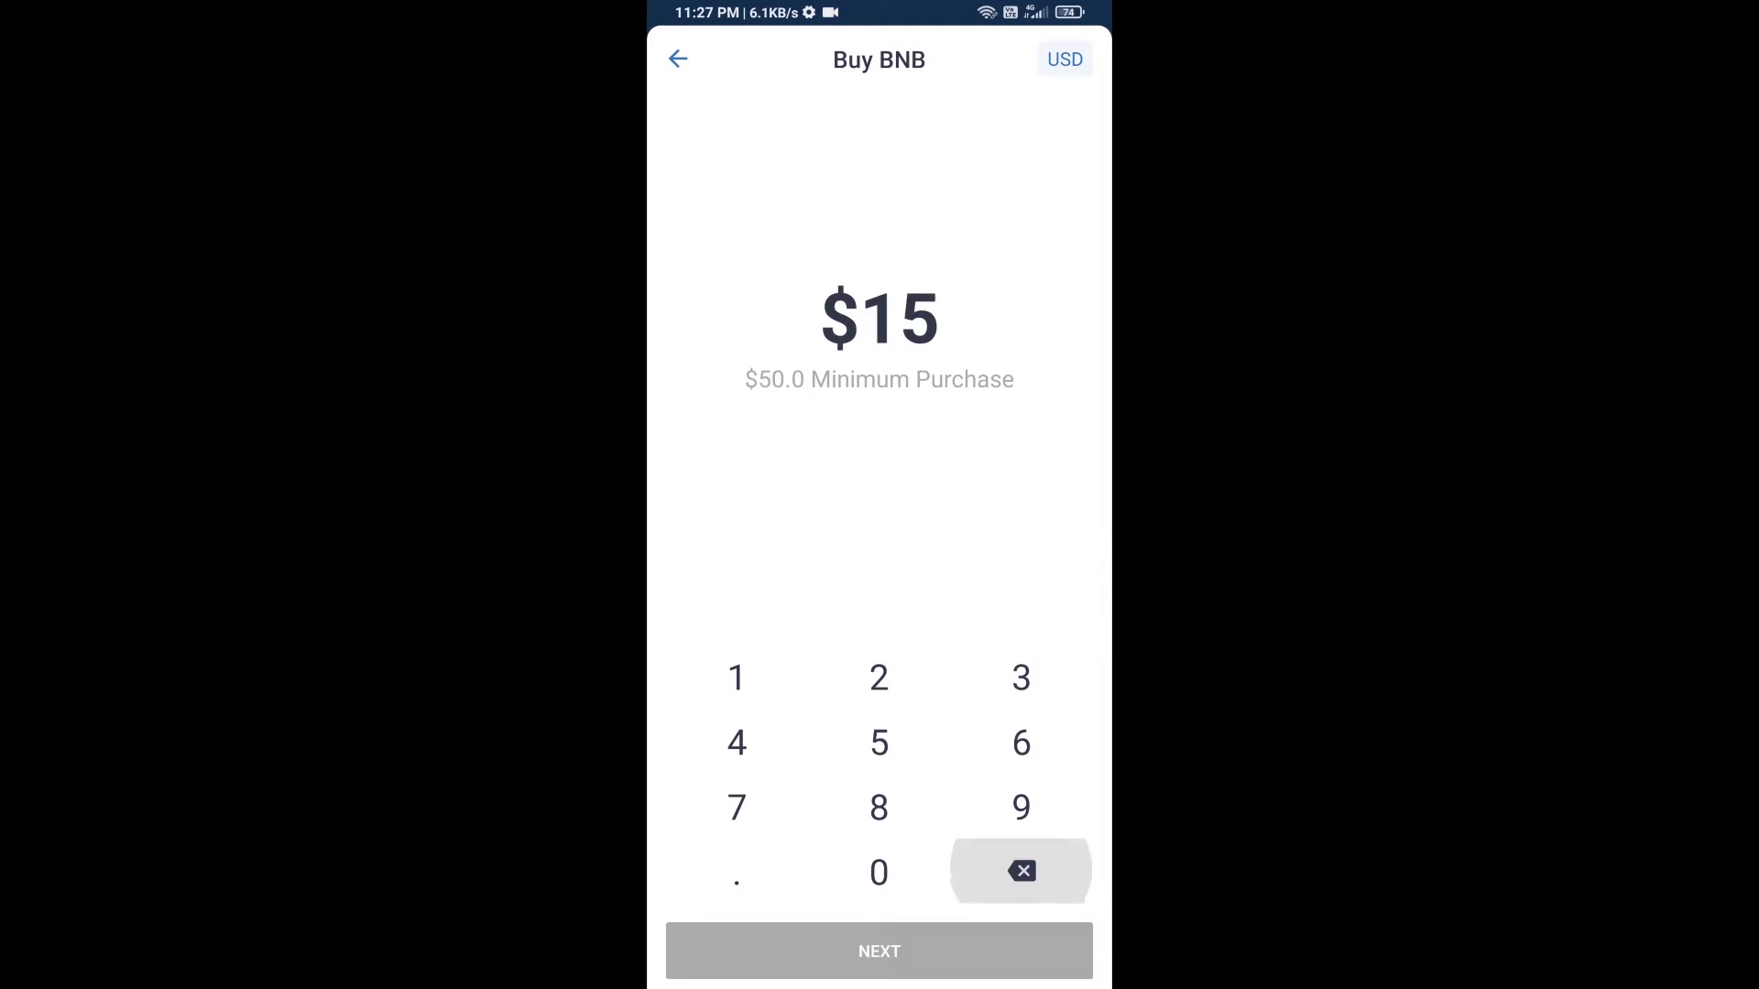
click(879, 742)
click(880, 873)
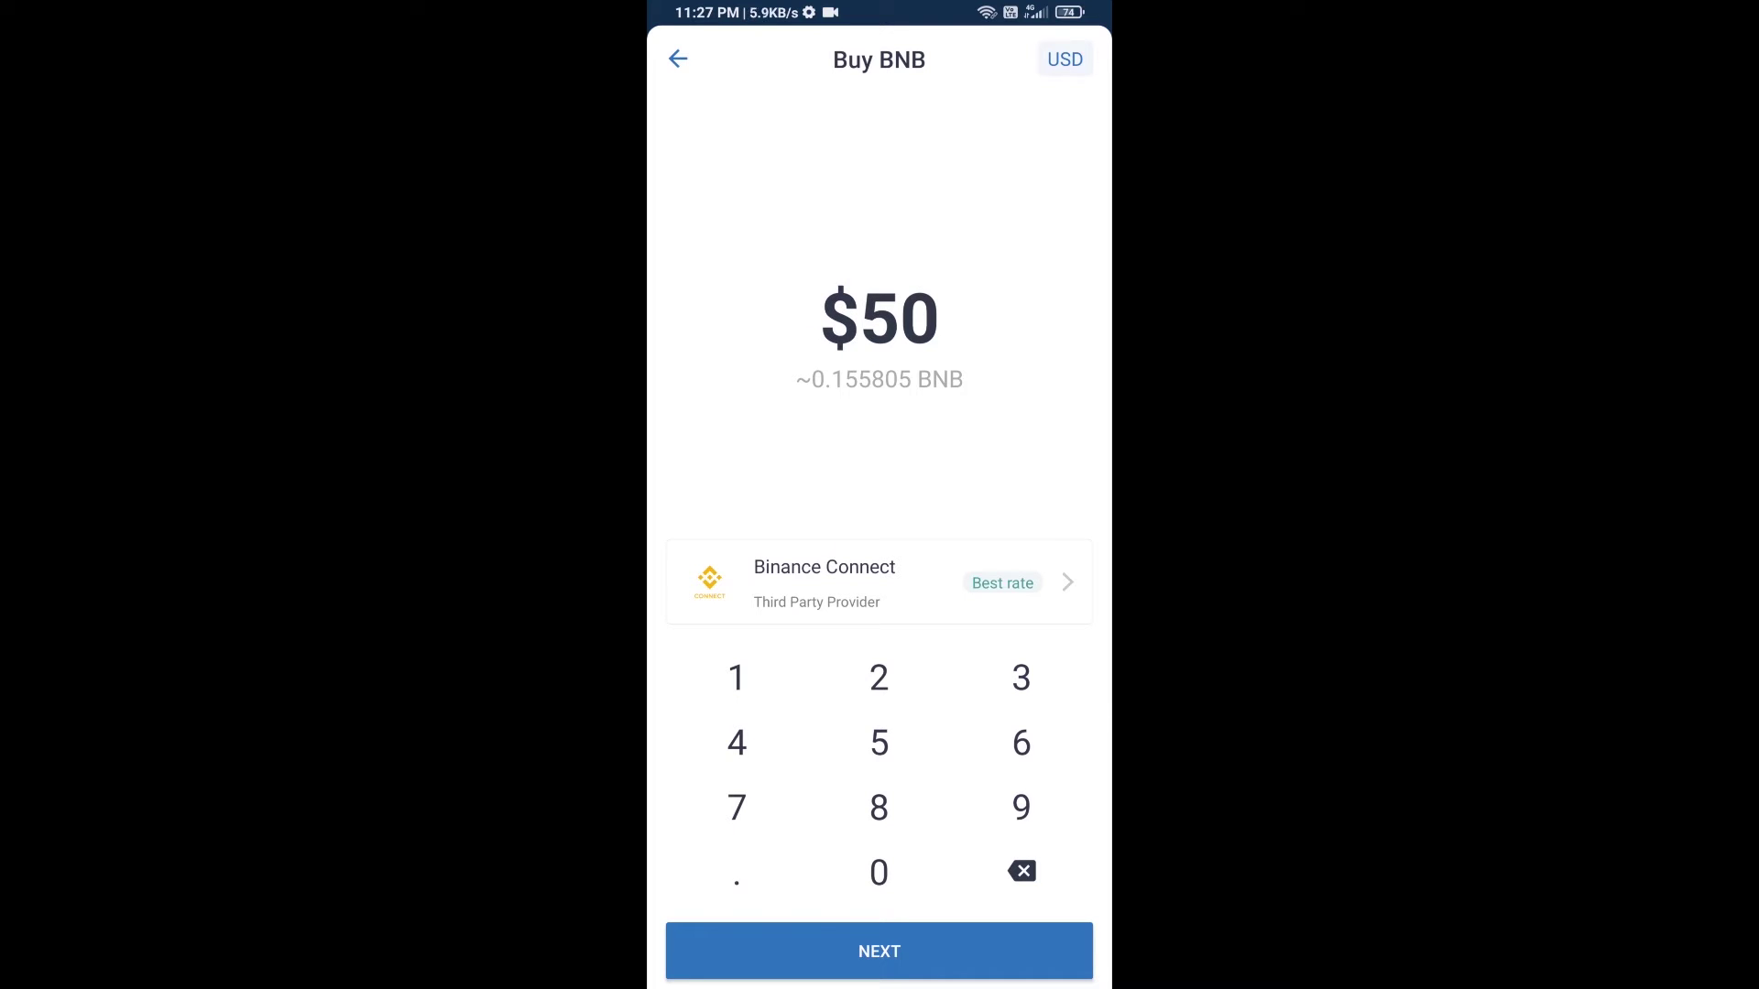
click(678, 58)
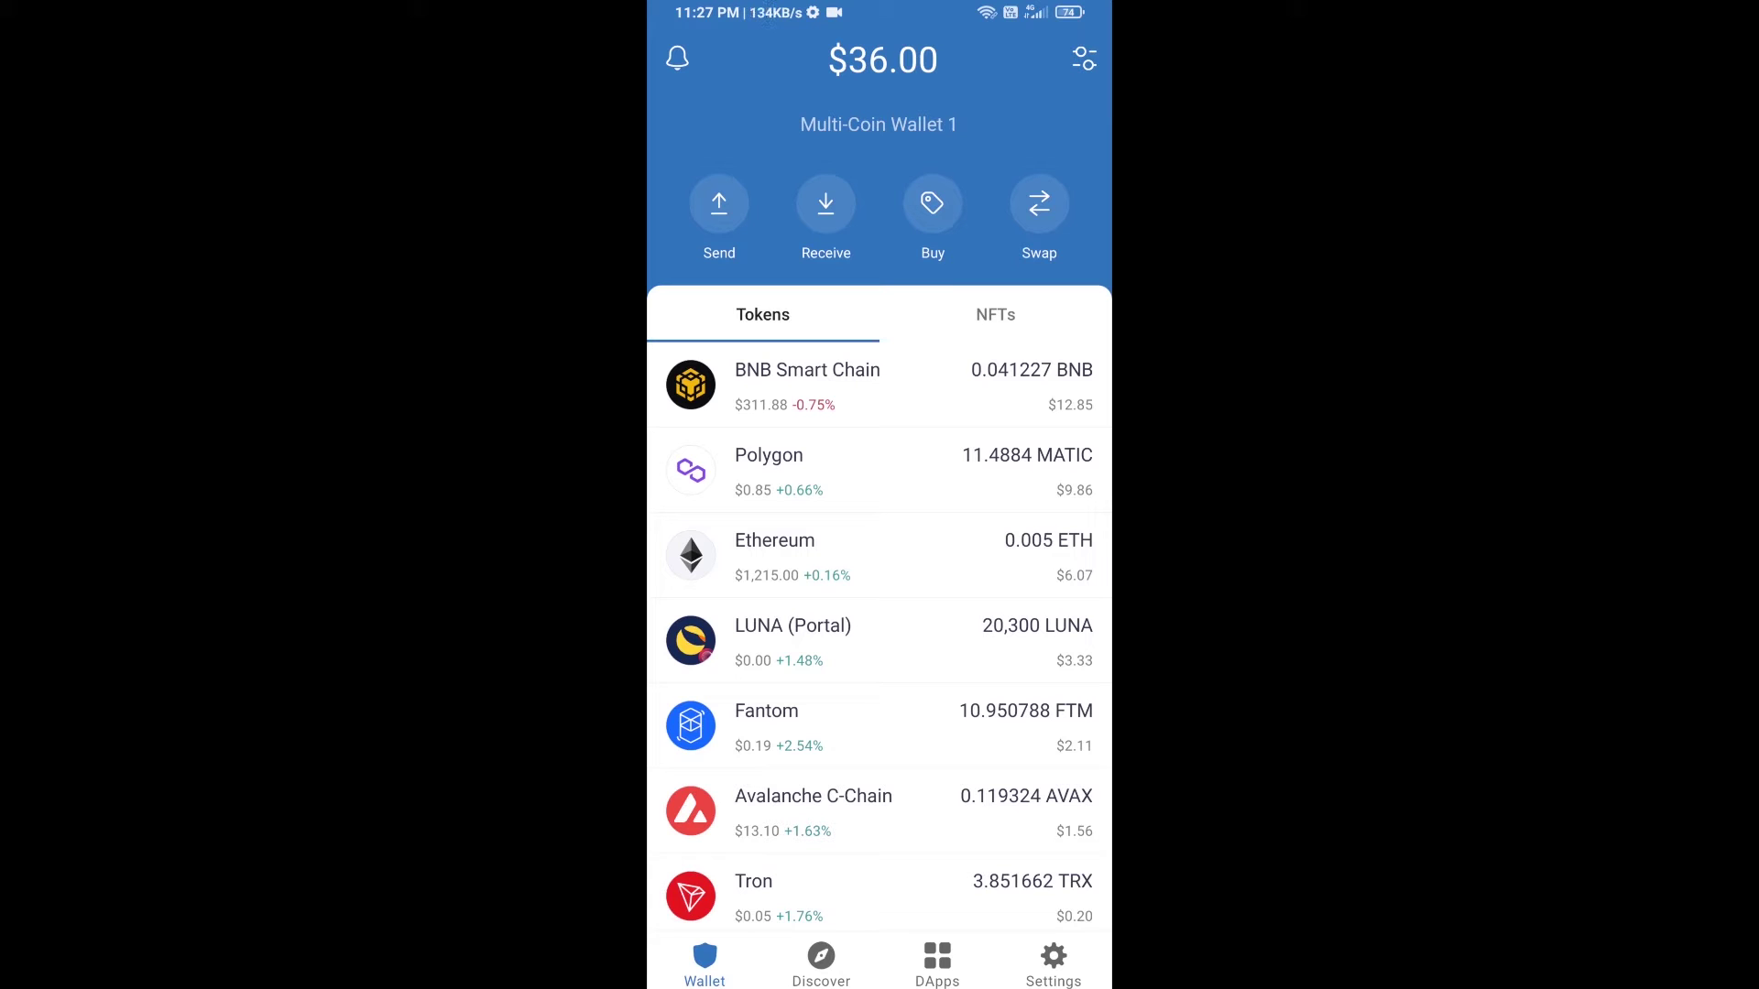
- View the BNB Smart Chain details, then go to the DApps browser
click(807, 385)
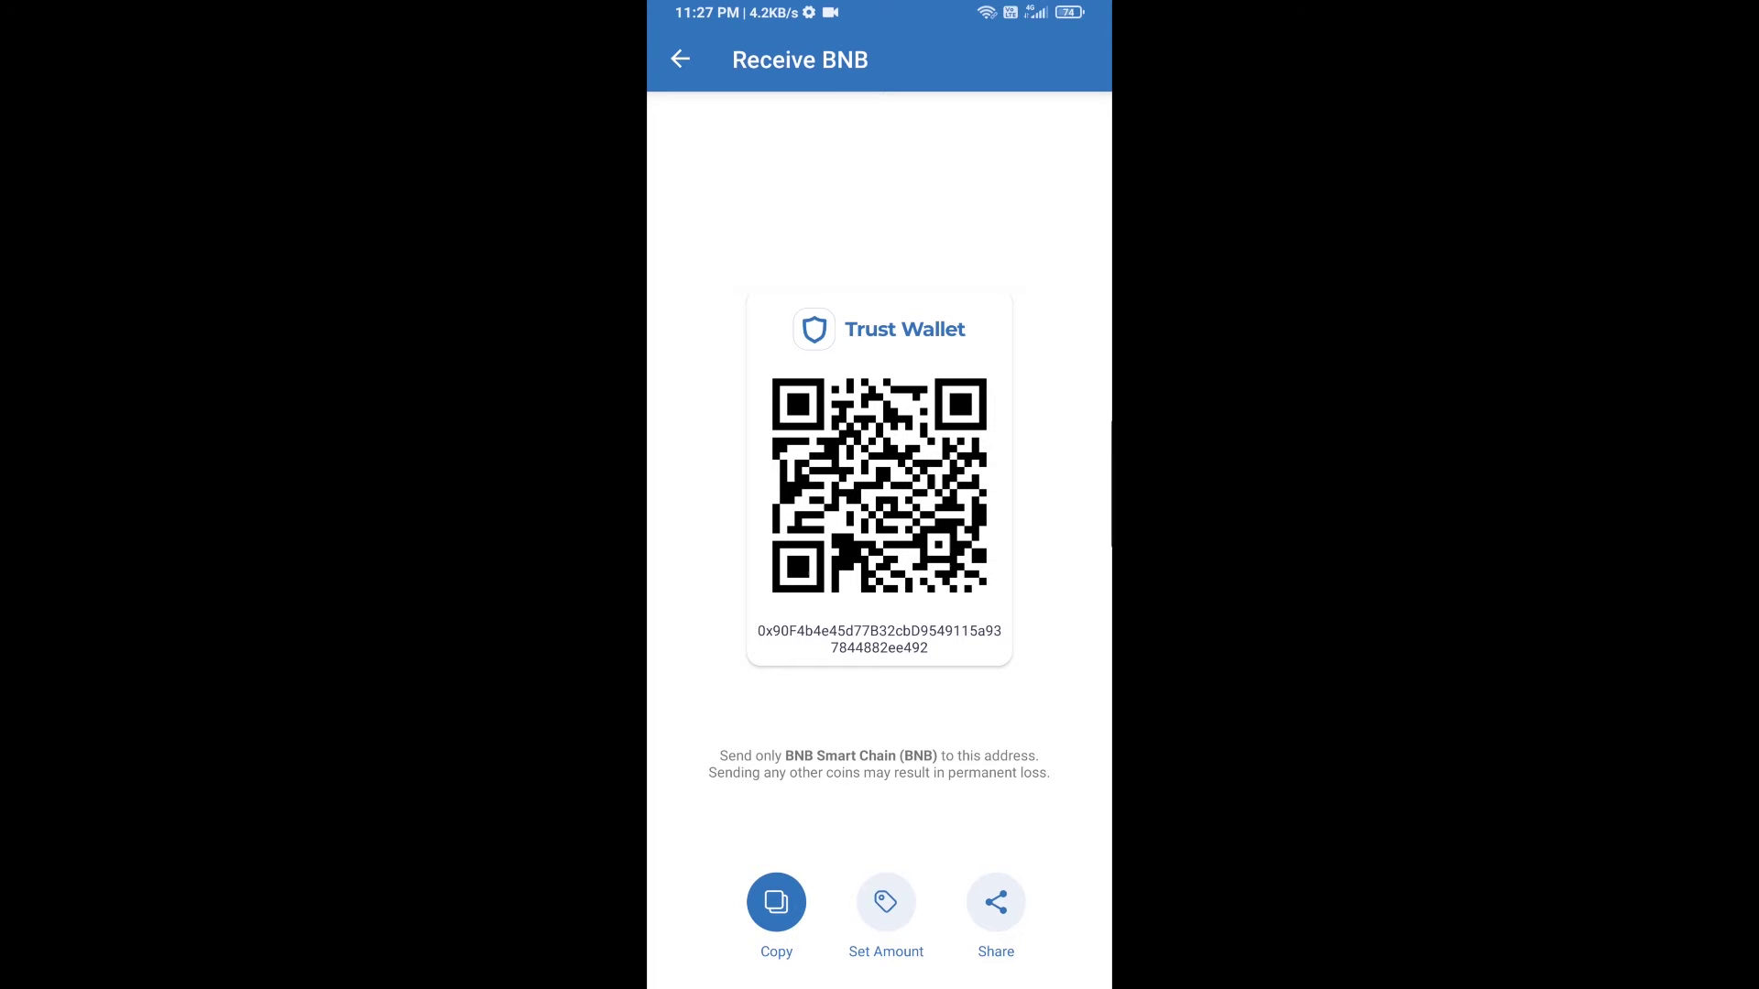
click(679, 59)
click(679, 60)
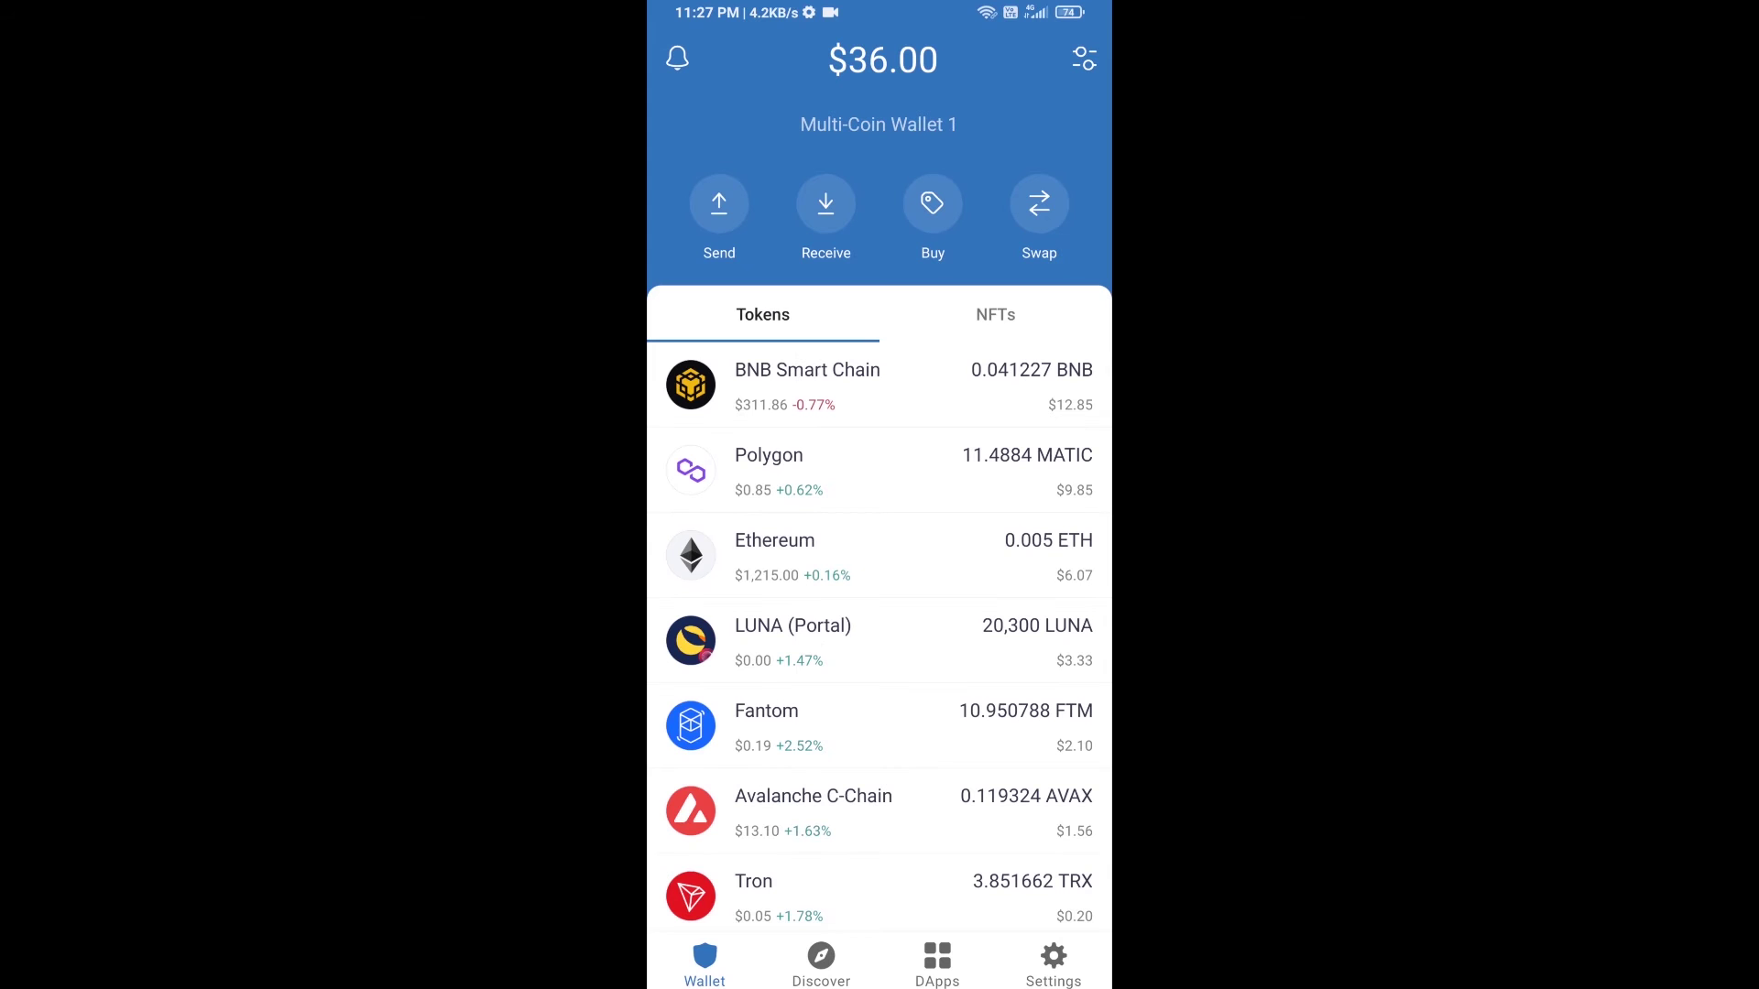
click(937, 966)
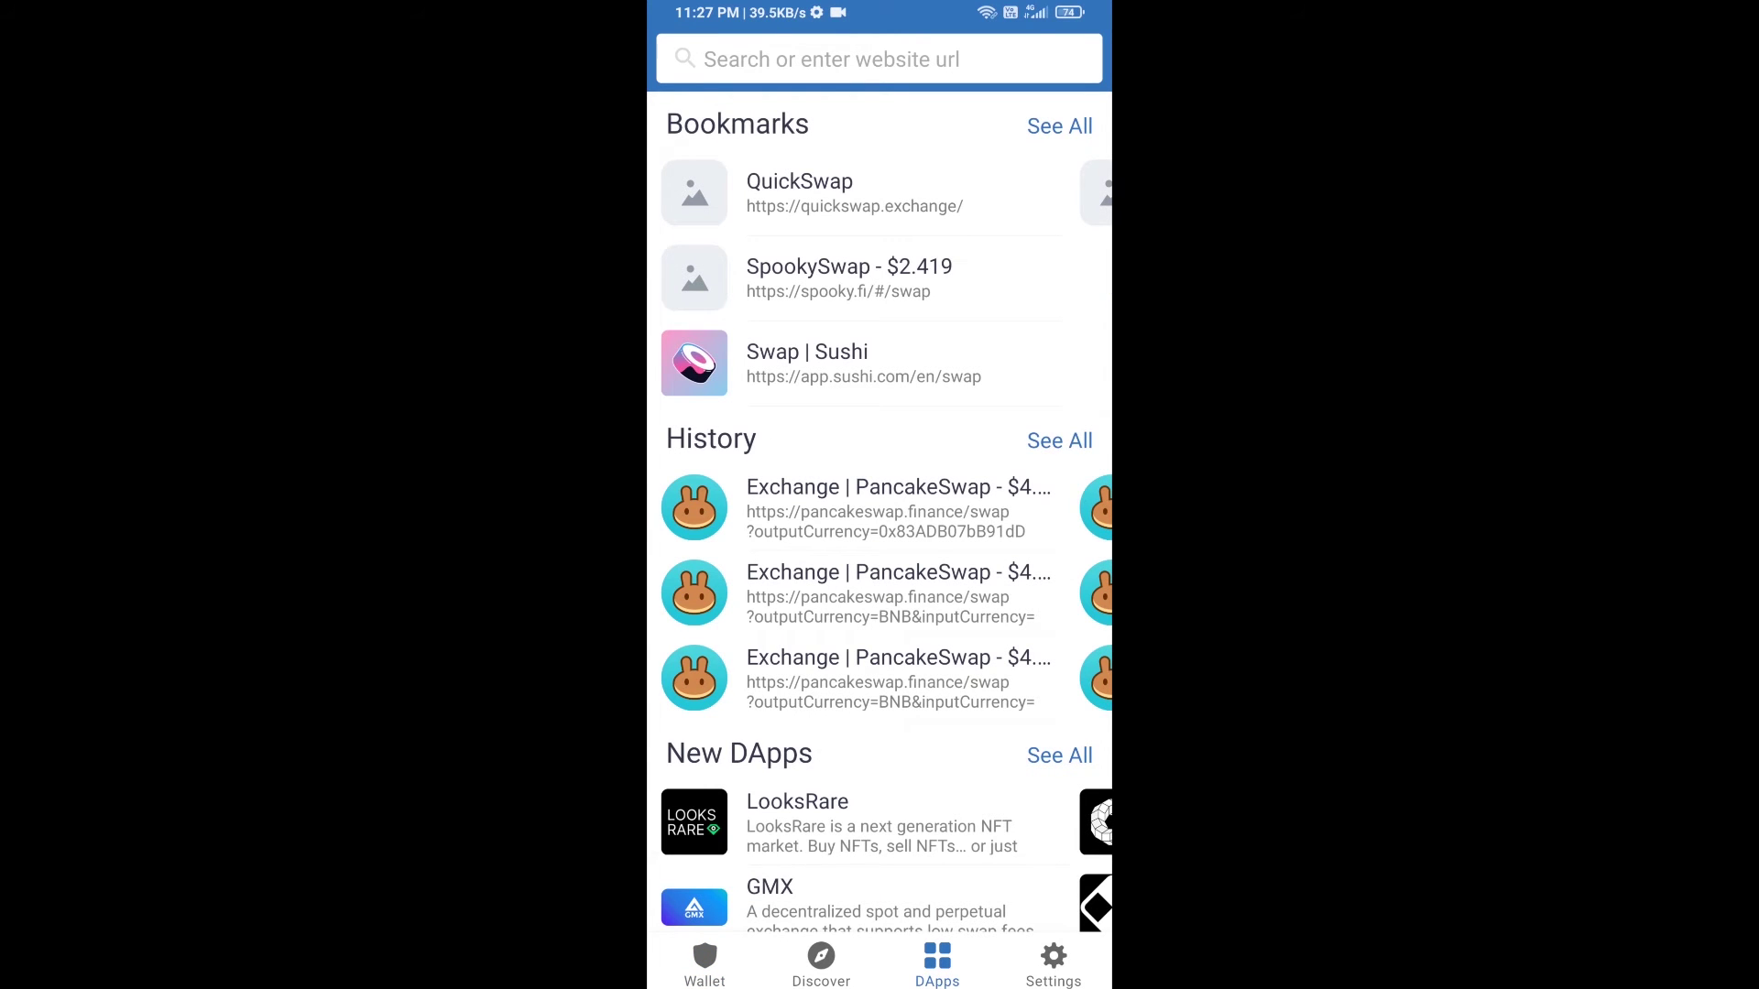
scroll(880, 513, down, 3)
scroll(880, 512, down, 2)
scroll(879, 512, down, 2)
scroll(879, 512, down, 2)
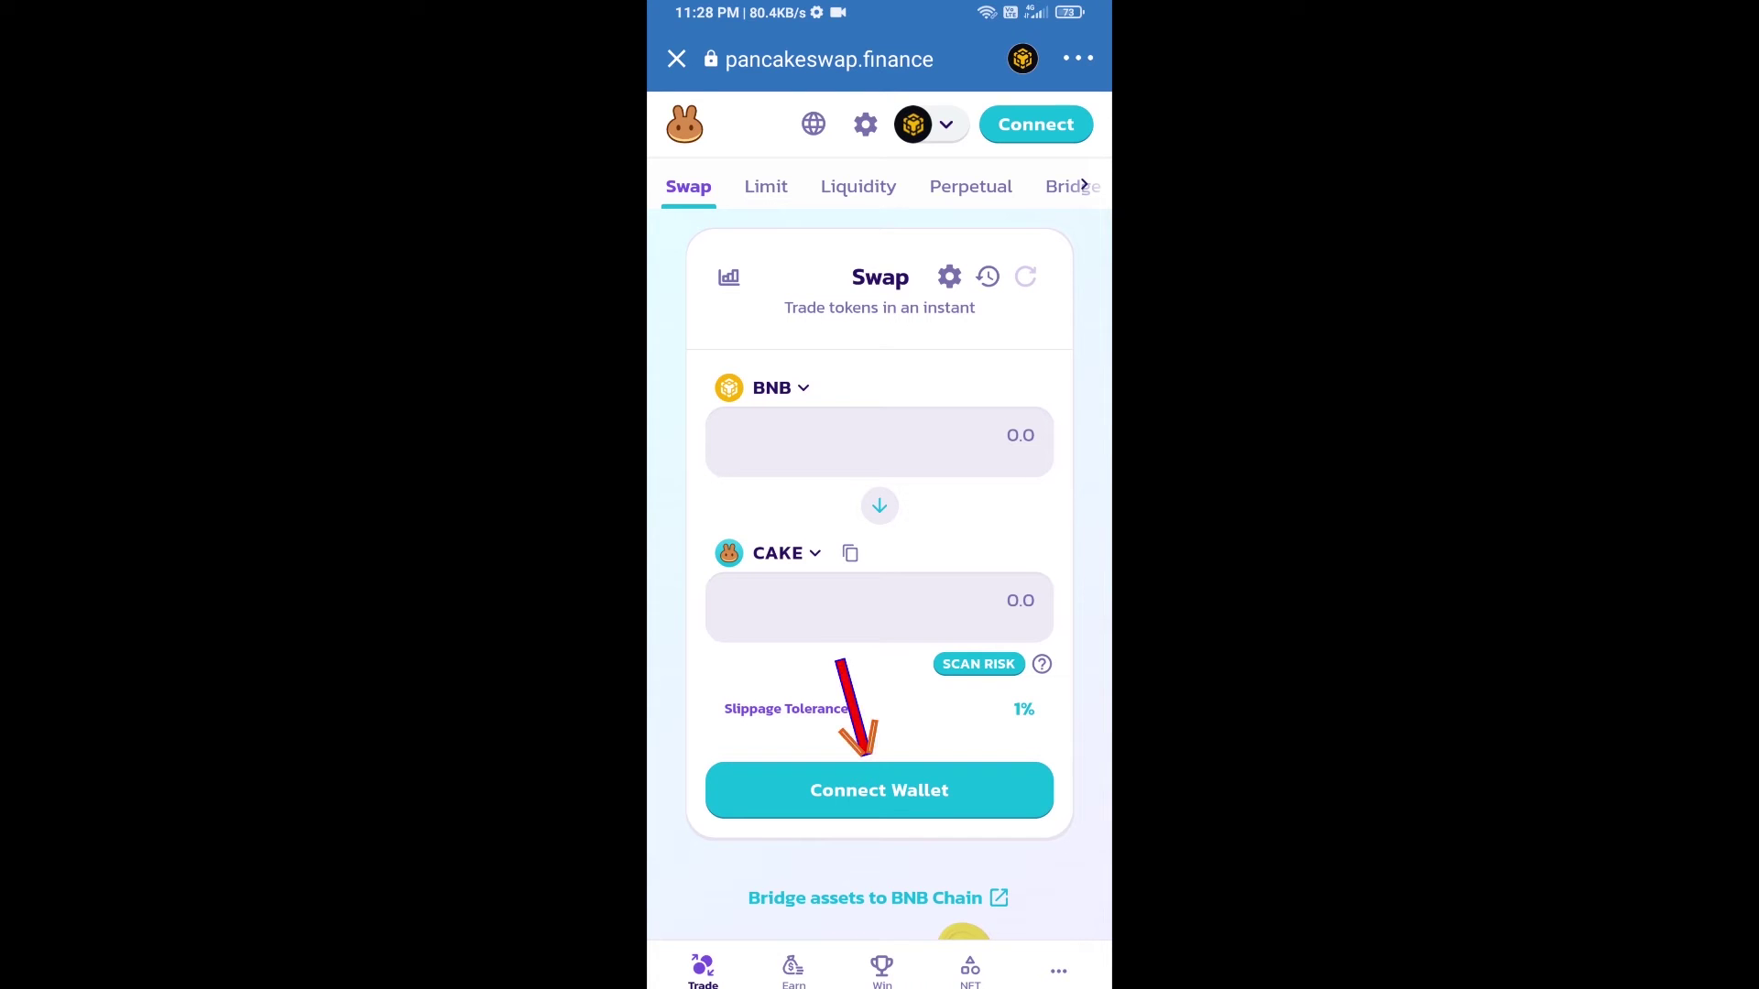
- Connect PancakeSwap to the Trust Wallet account
click(881, 790)
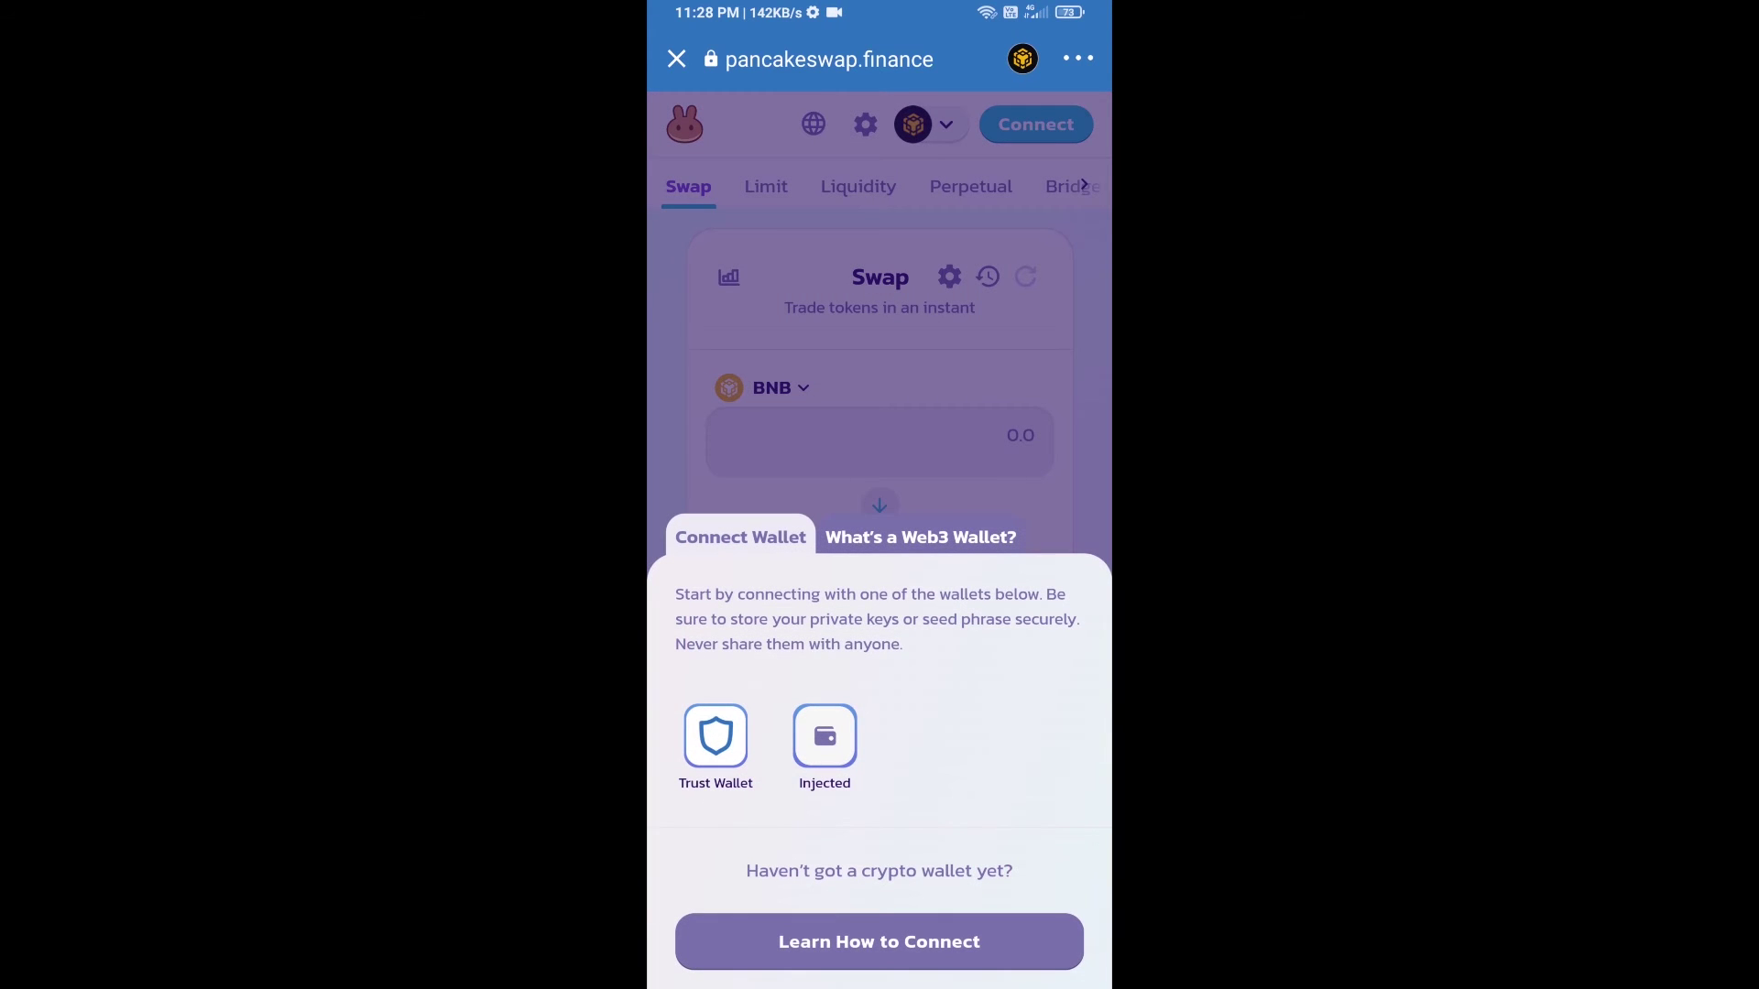
click(714, 737)
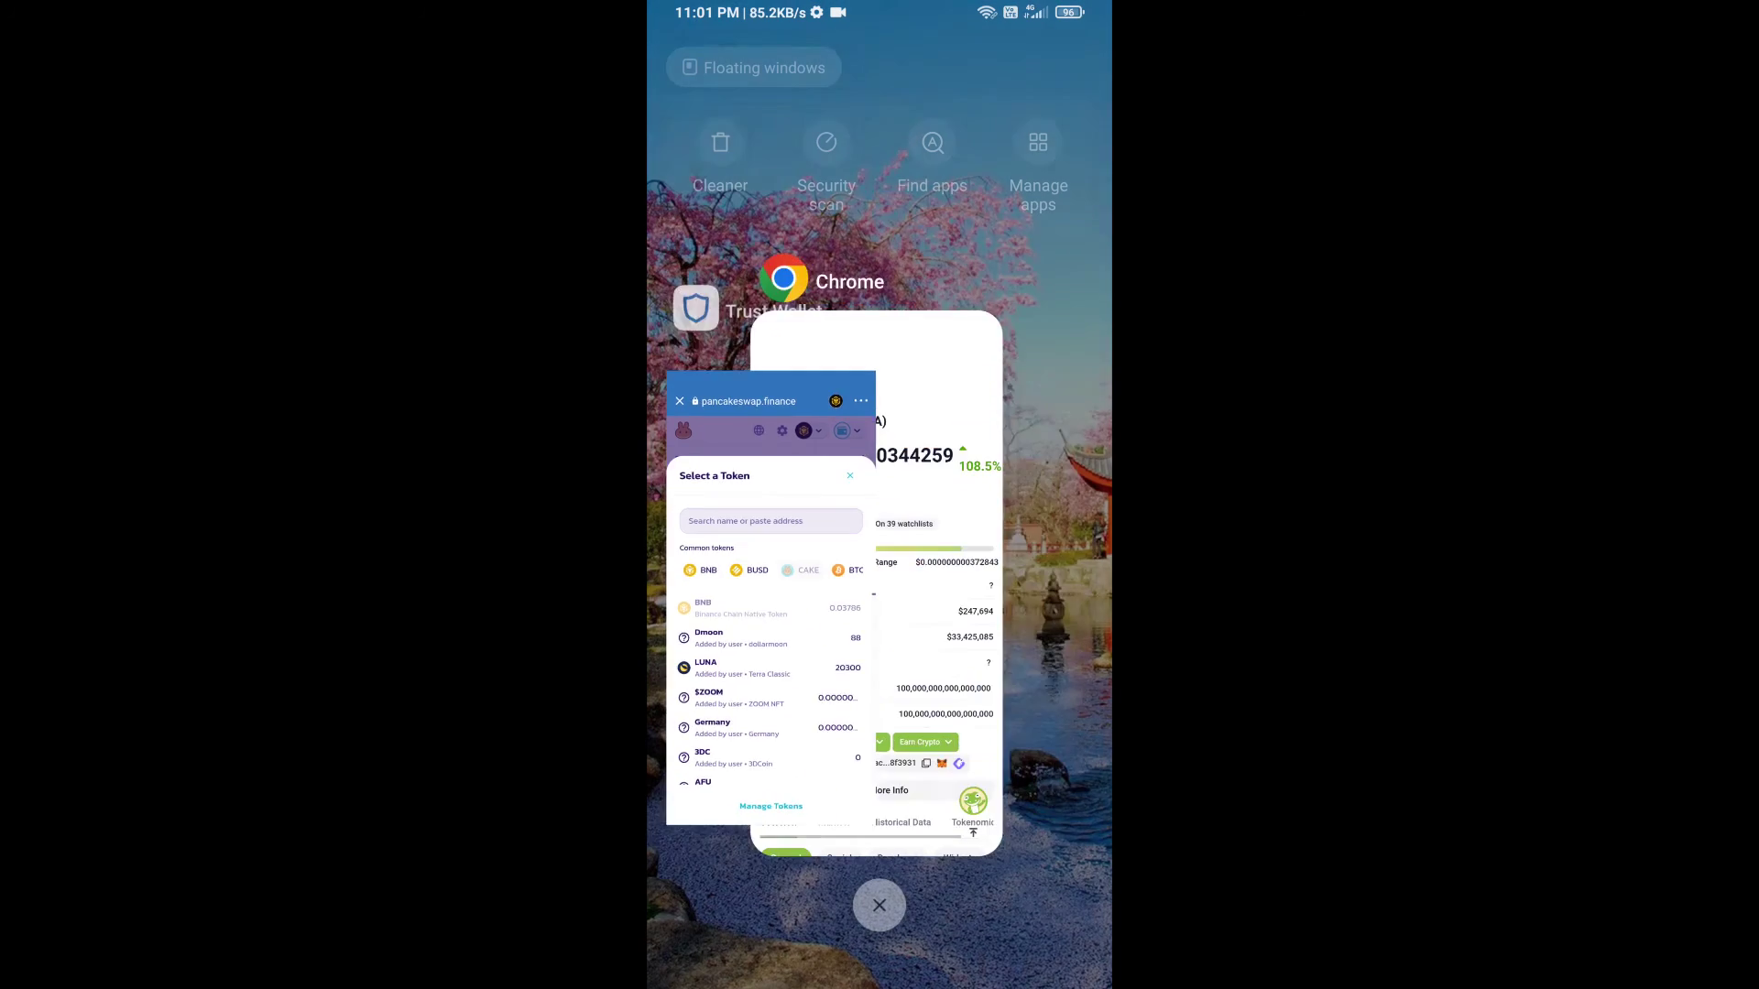
- Copy DYZilla's contract address from CoinGecko in Chrome, then return to Trust Wallet
click(990, 592)
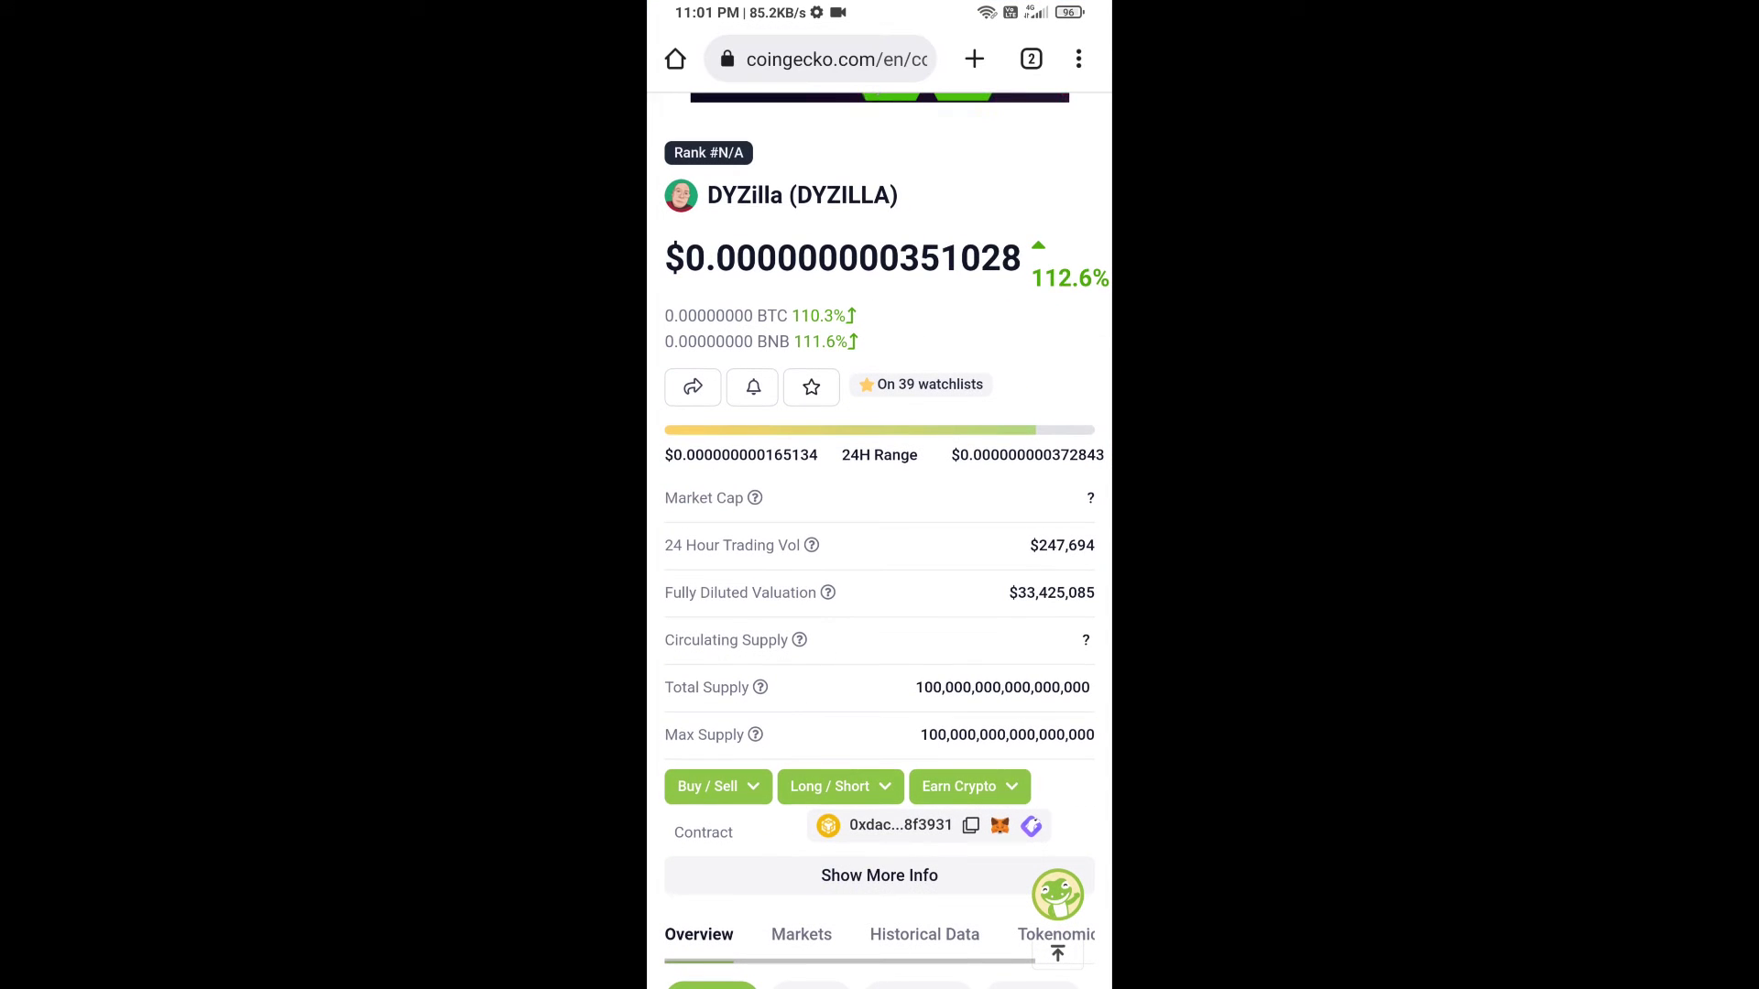
click(970, 824)
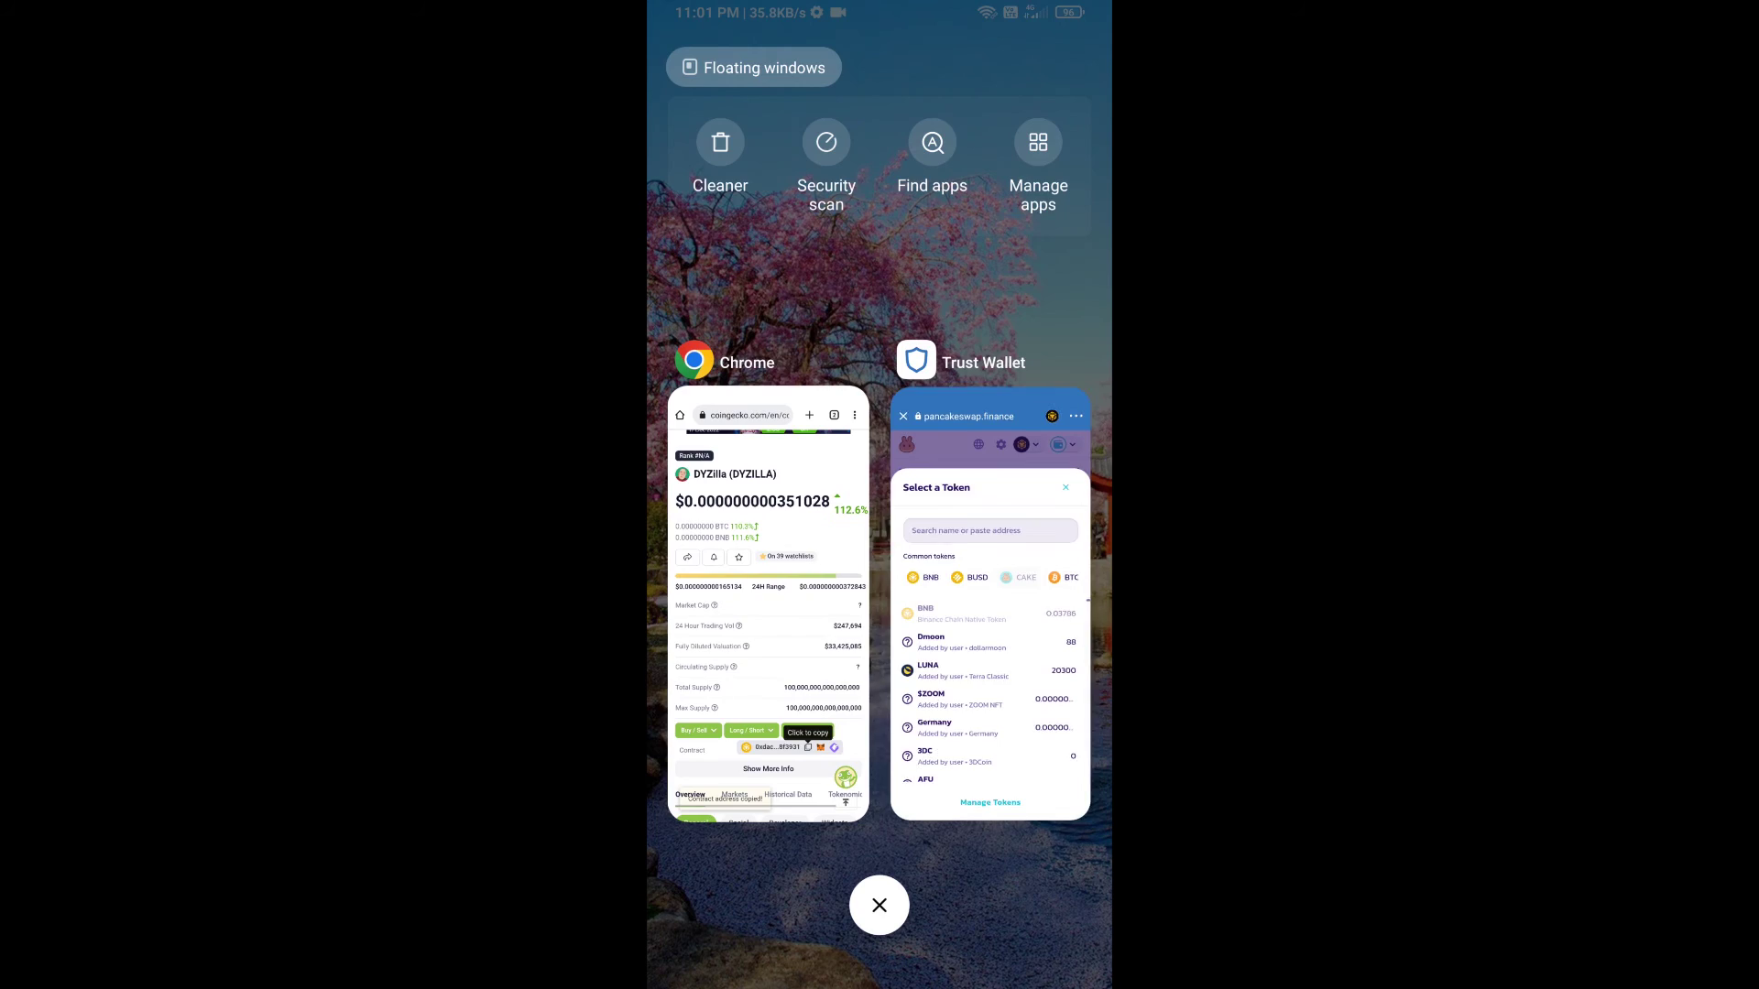
click(993, 590)
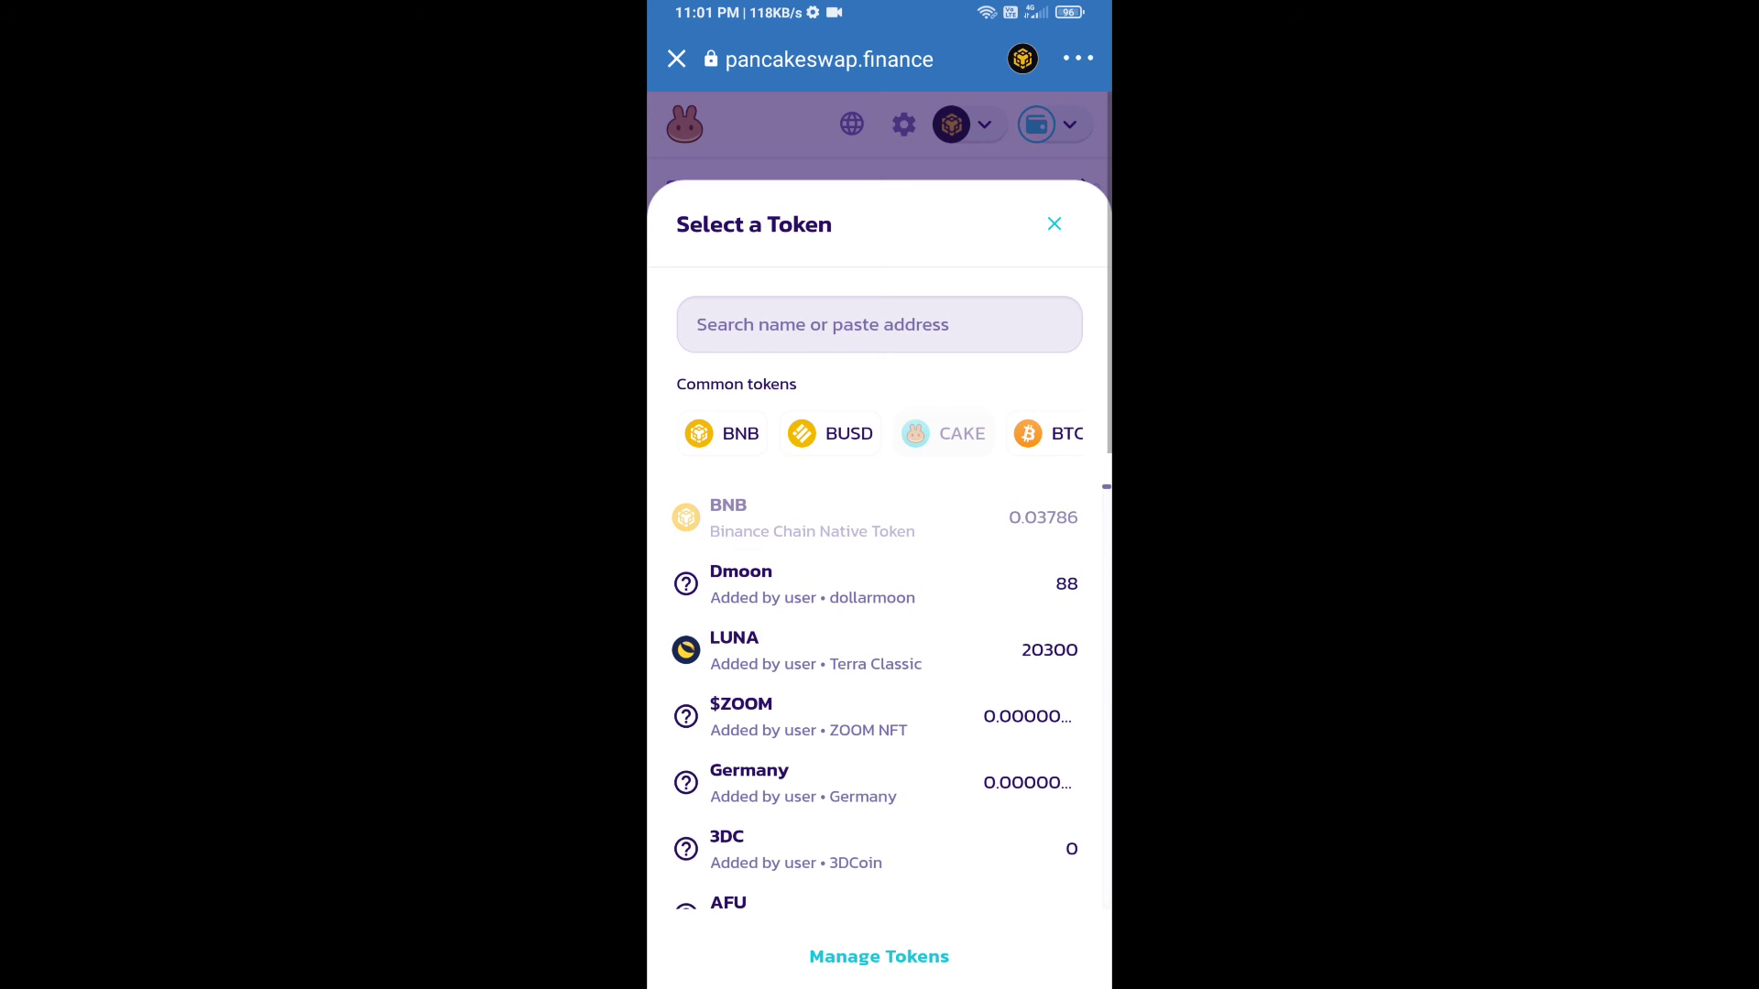
- Paste DYZilla's contract address into the token search and import it, accepting the risk warning
click(702, 324)
click(704, 272)
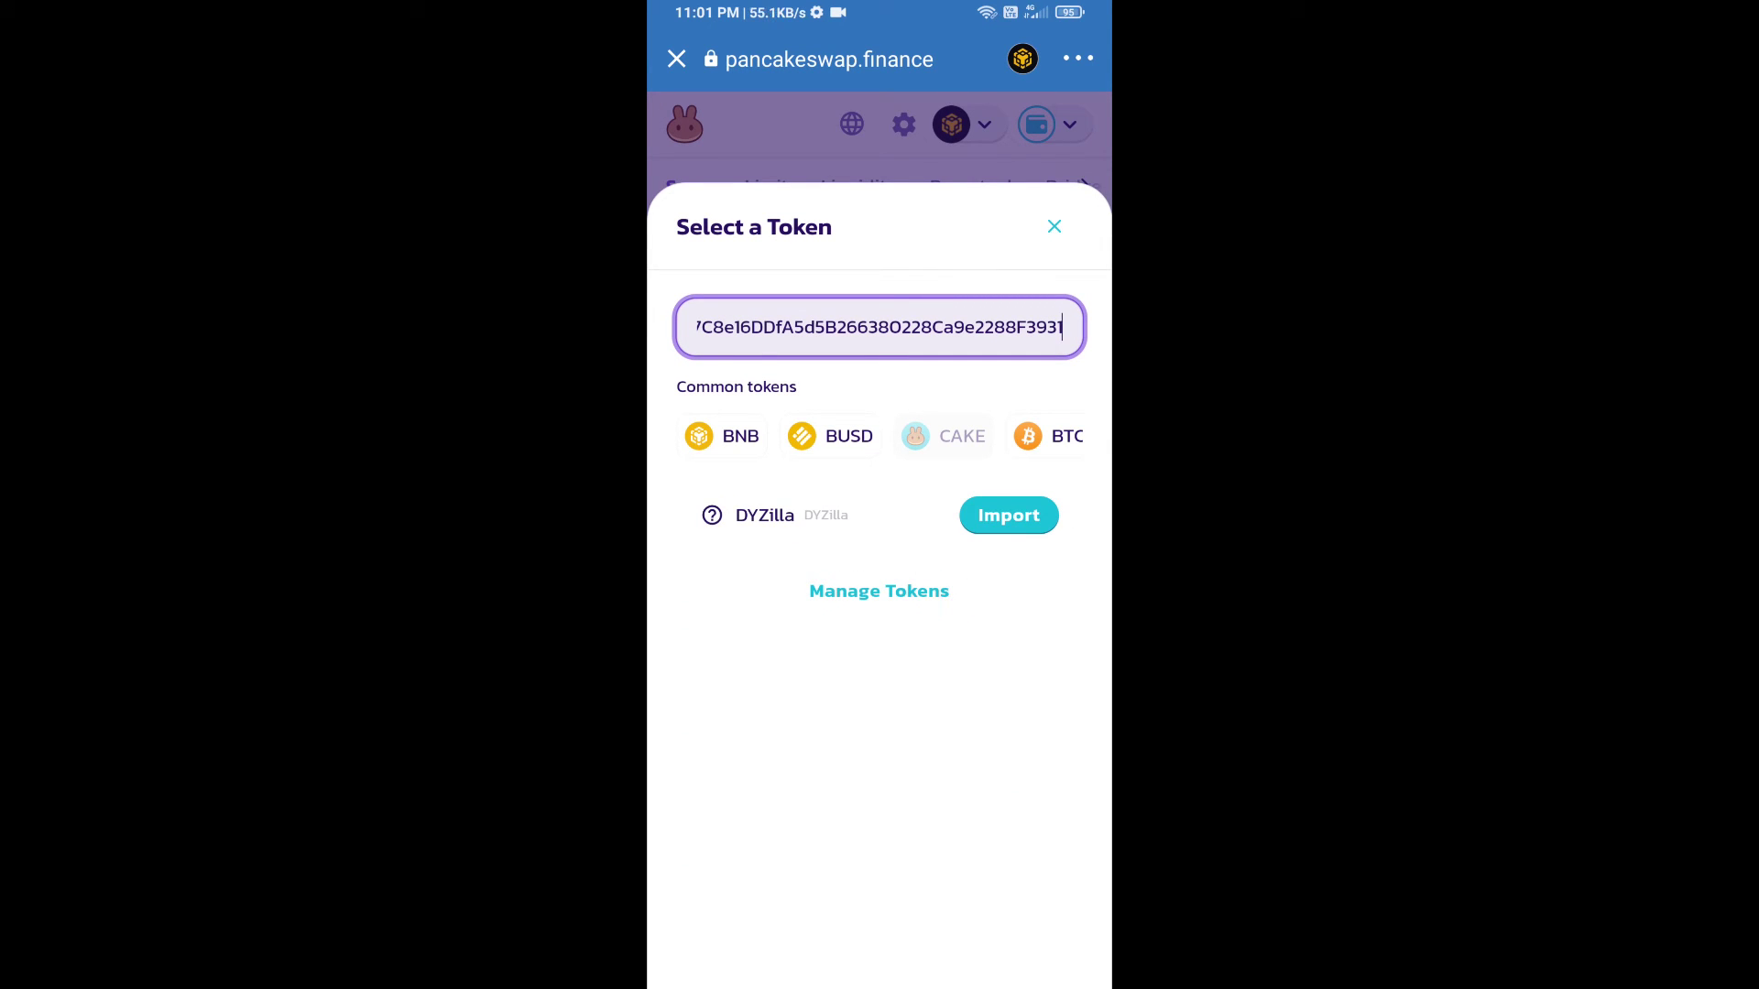
click(1009, 514)
click(695, 774)
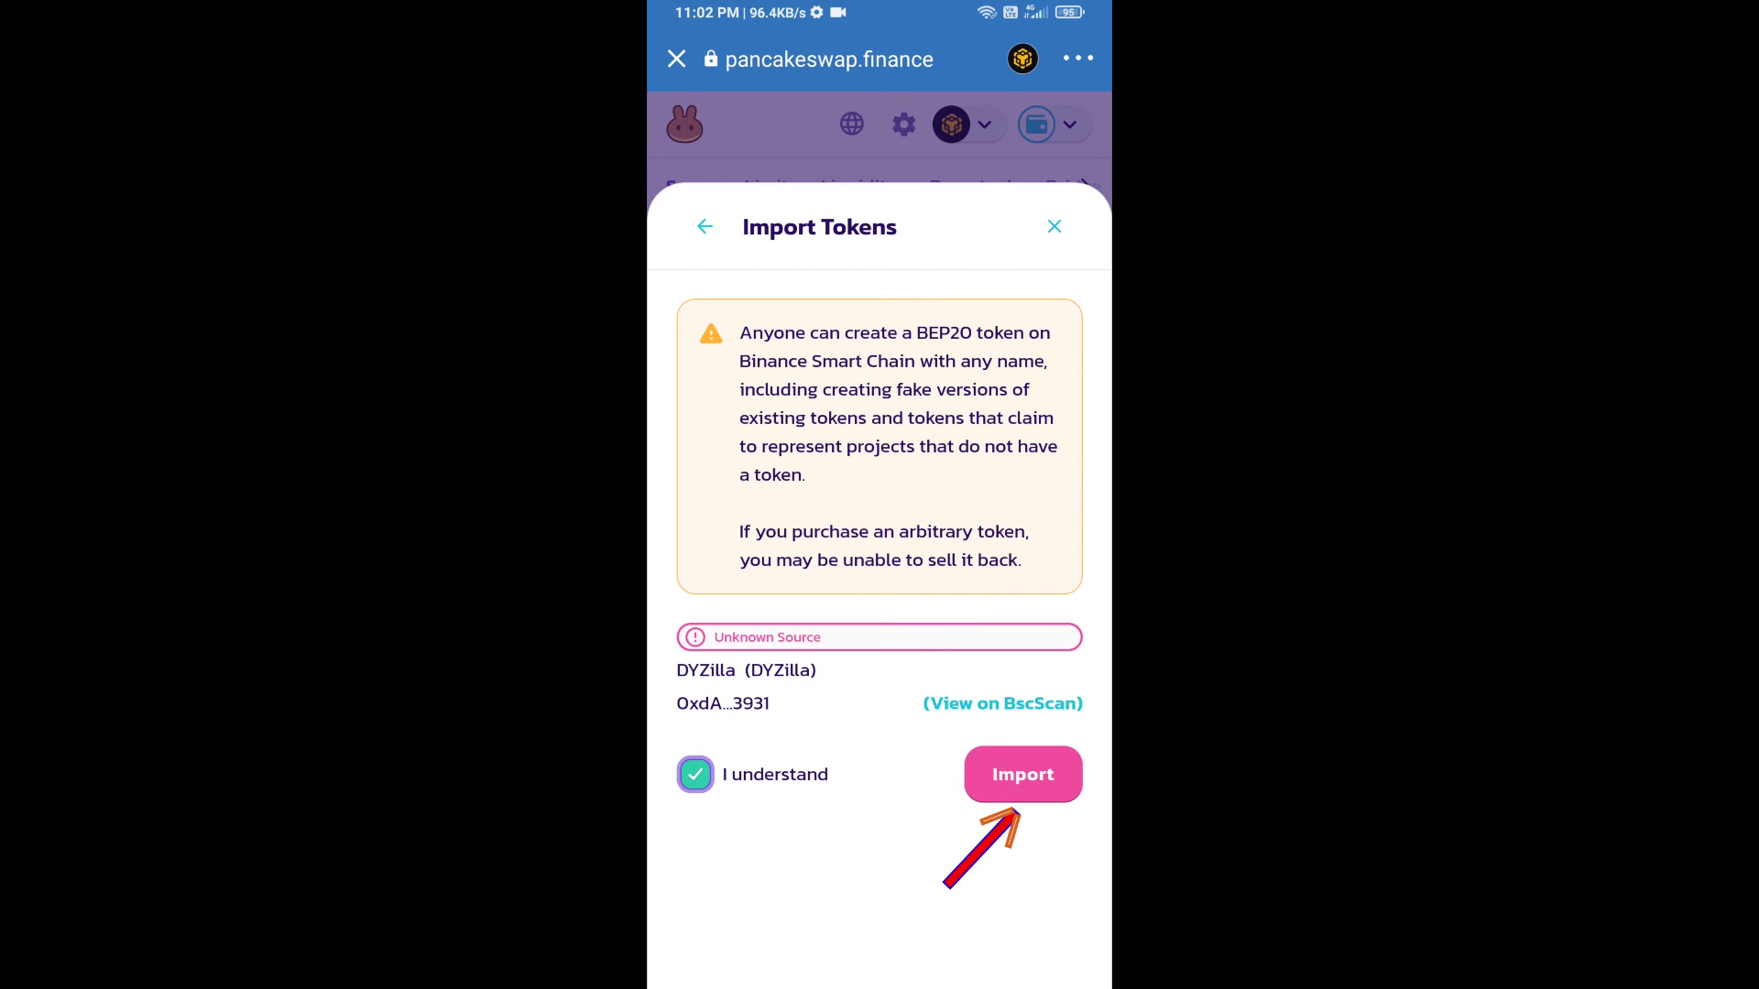
click(1022, 774)
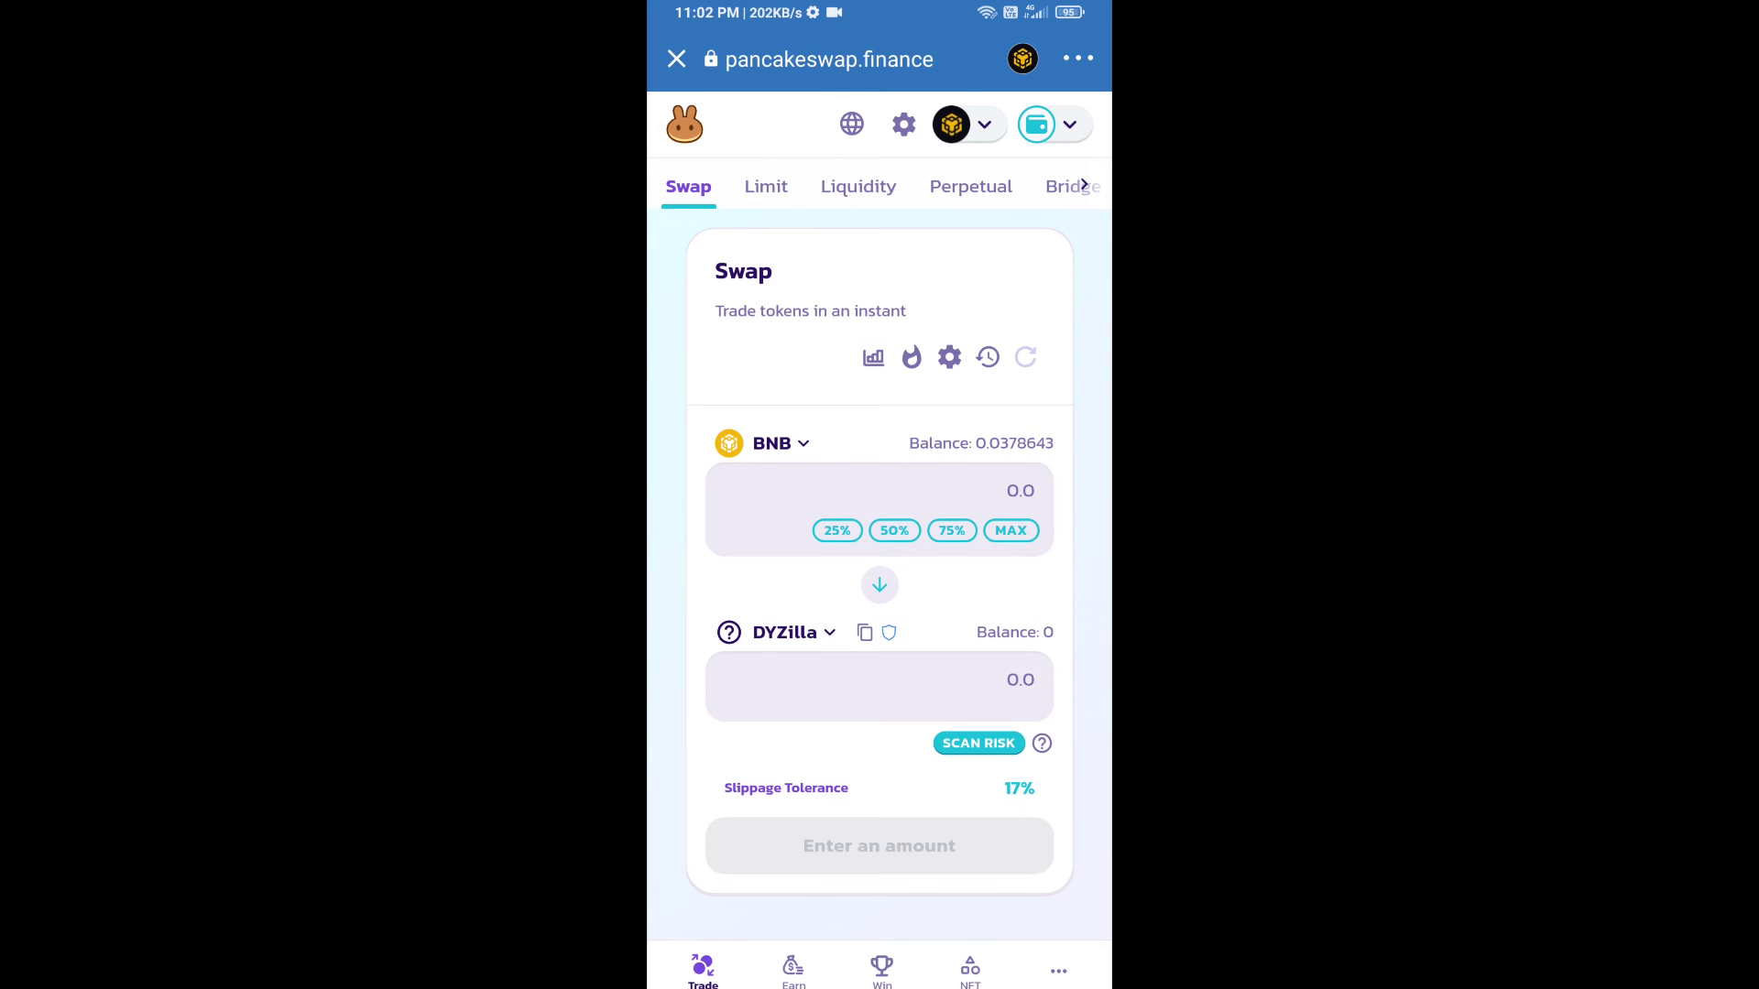
- Set 5% slippage in swap settings, then swap BNB for 0.005 DYZilla
click(950, 357)
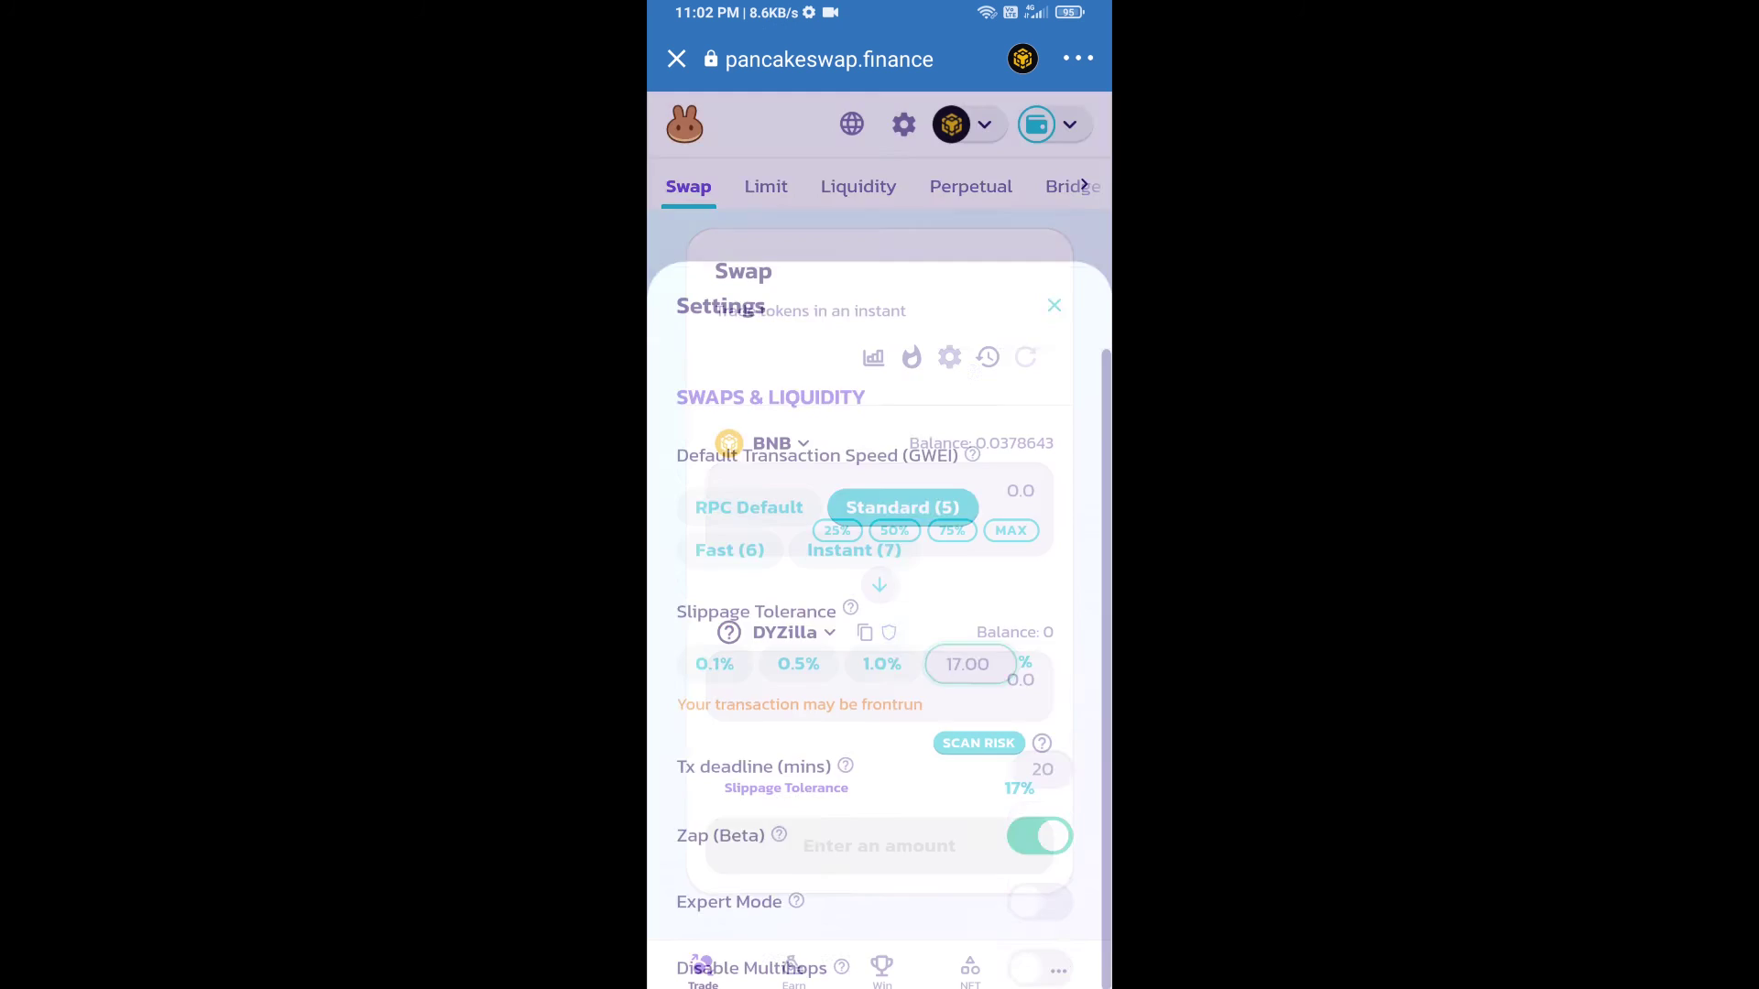
text(5)
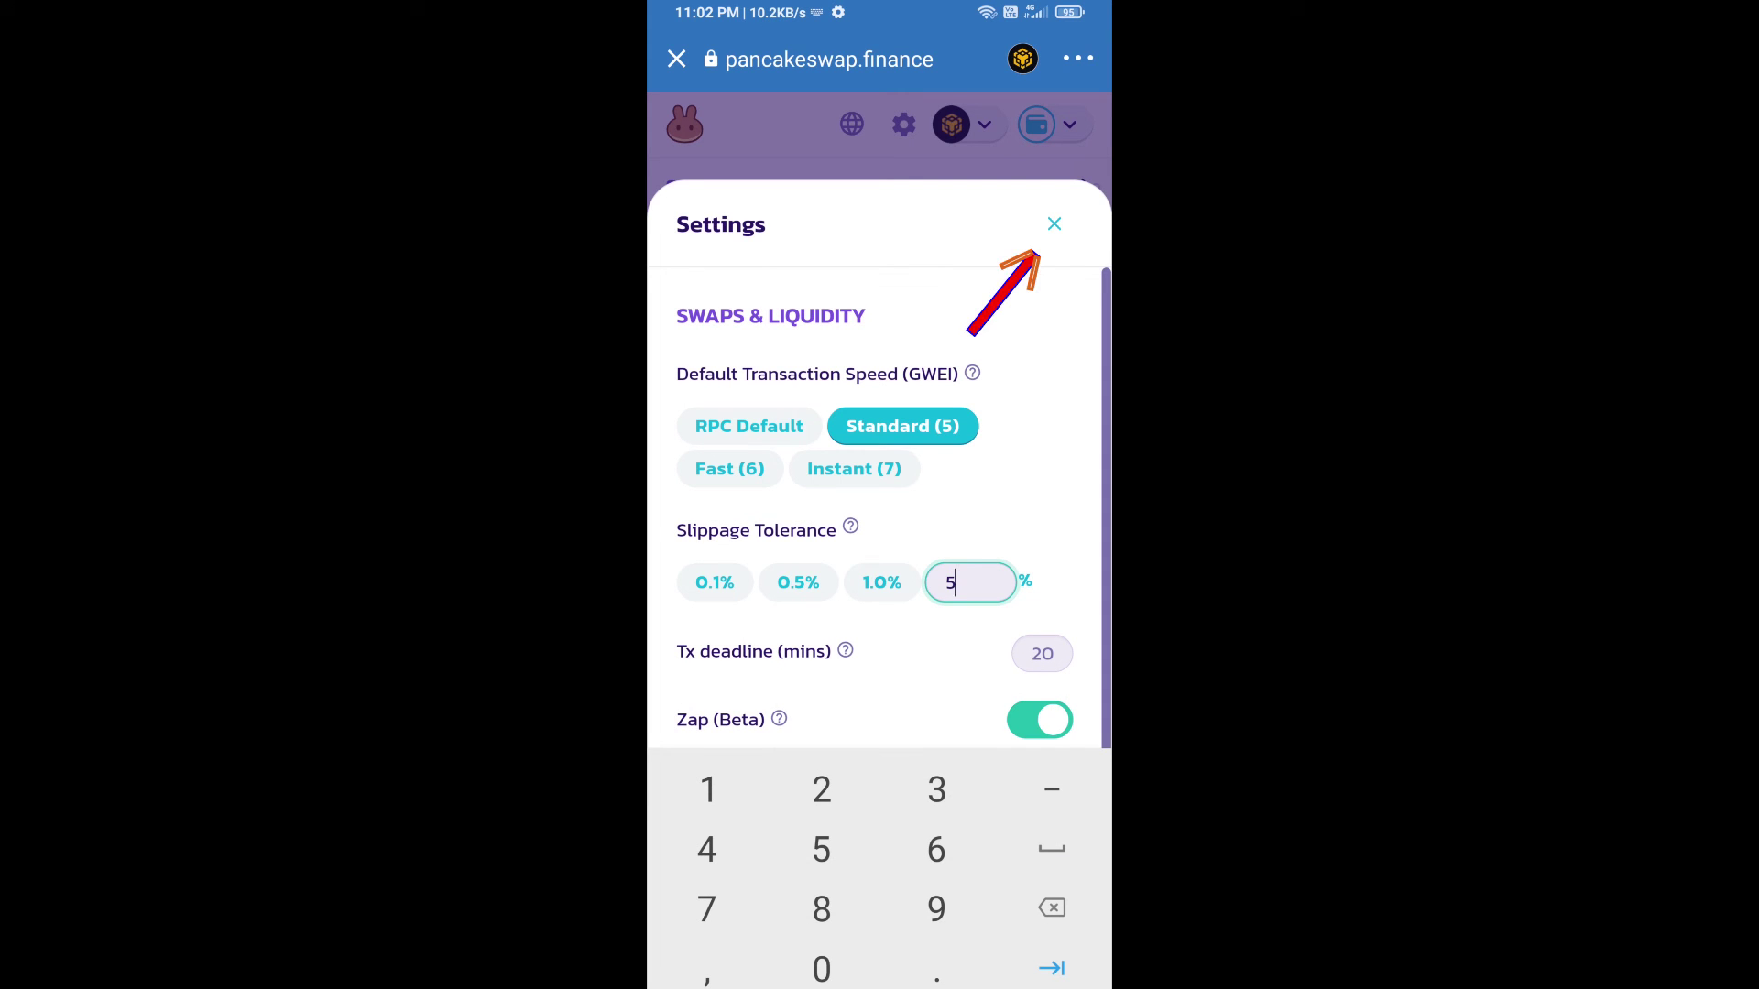
click(1054, 224)
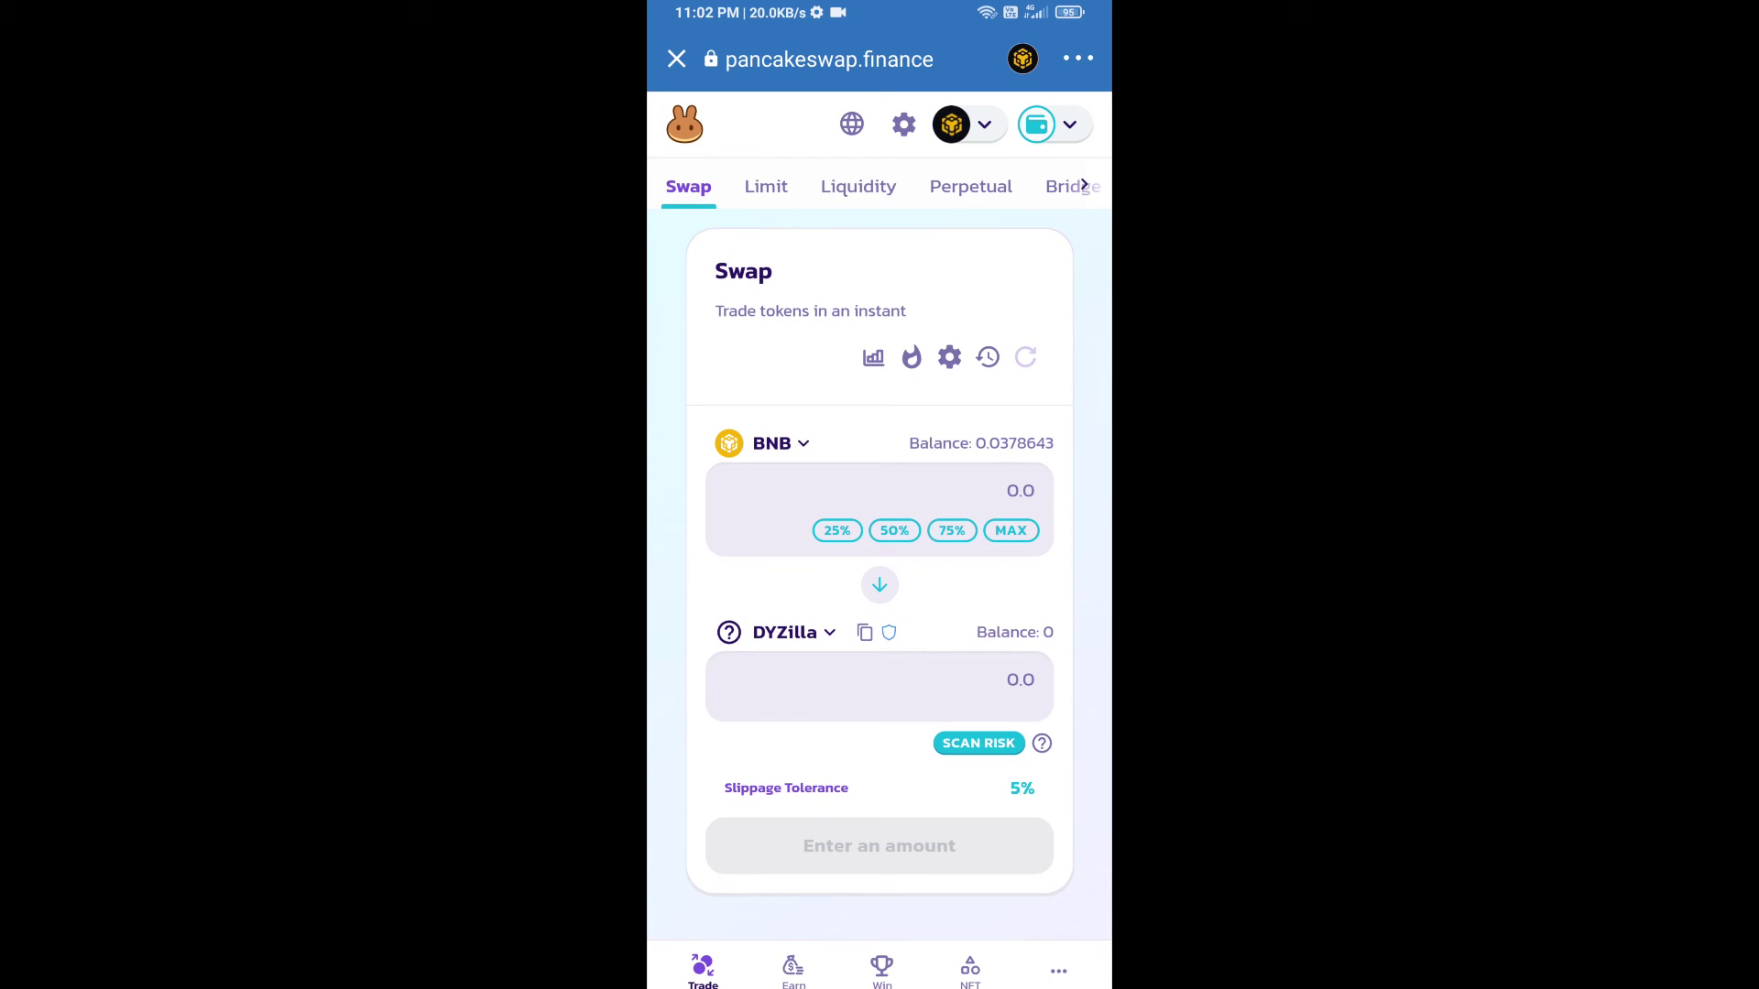
text(0.0)
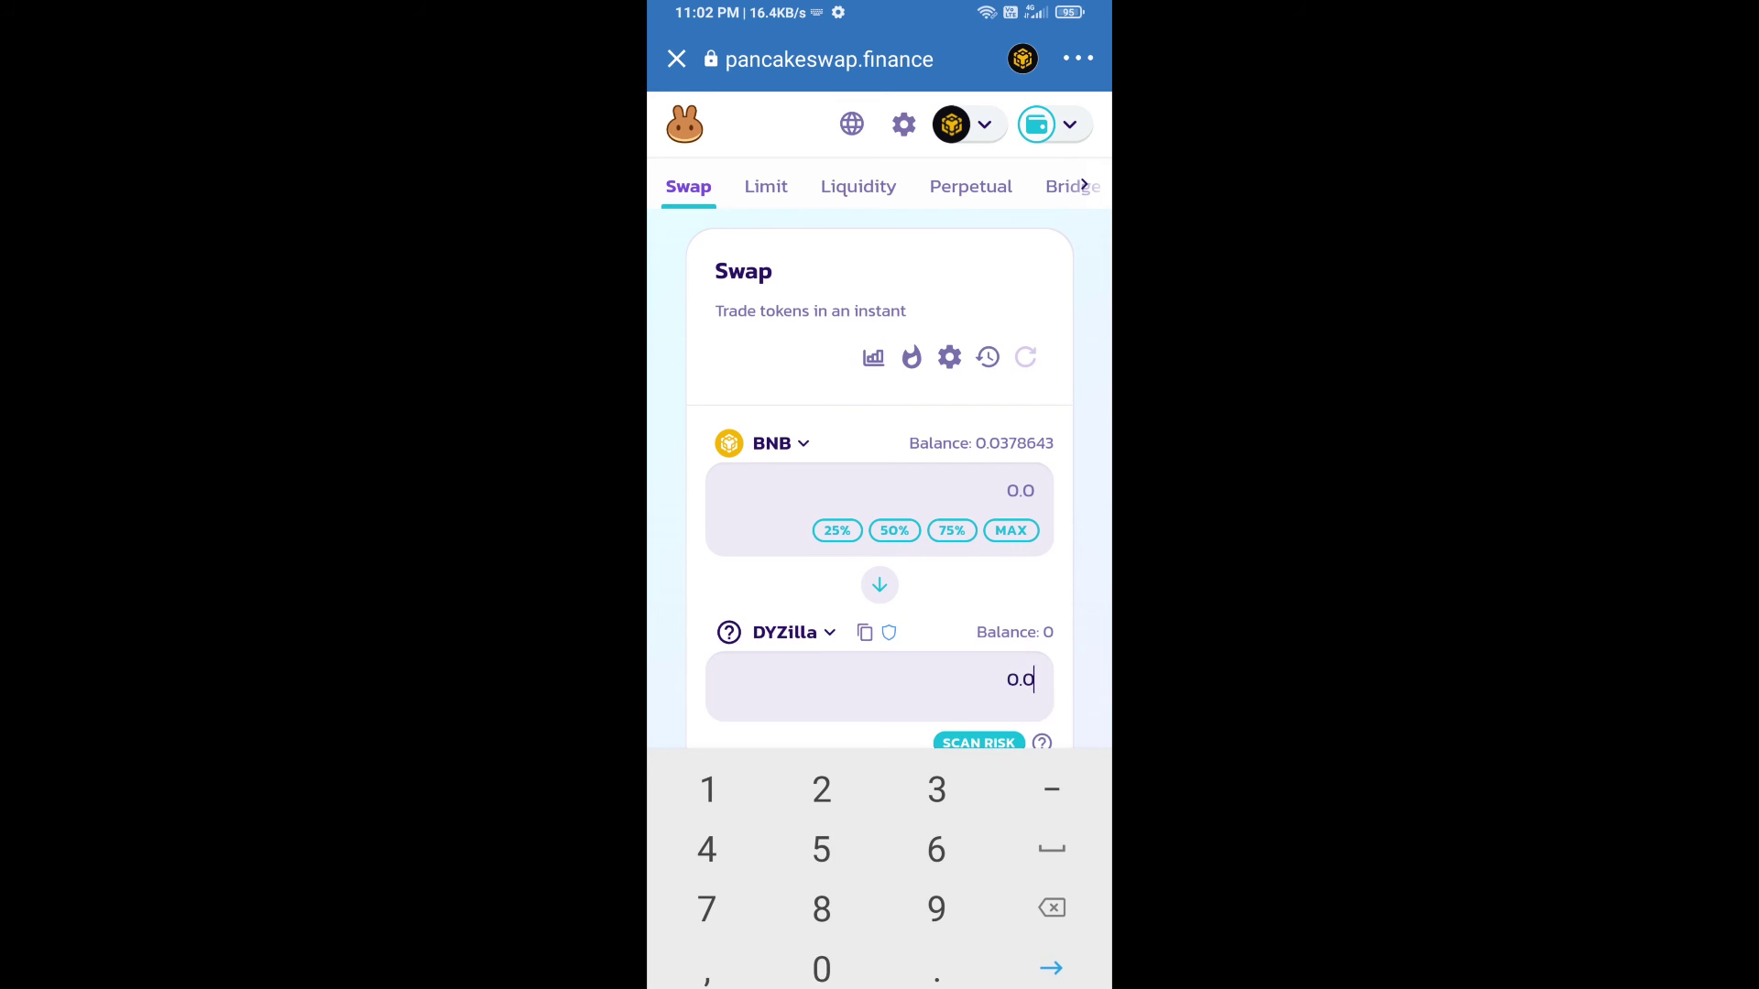
text(05)
scroll(879, 412, down, 5)
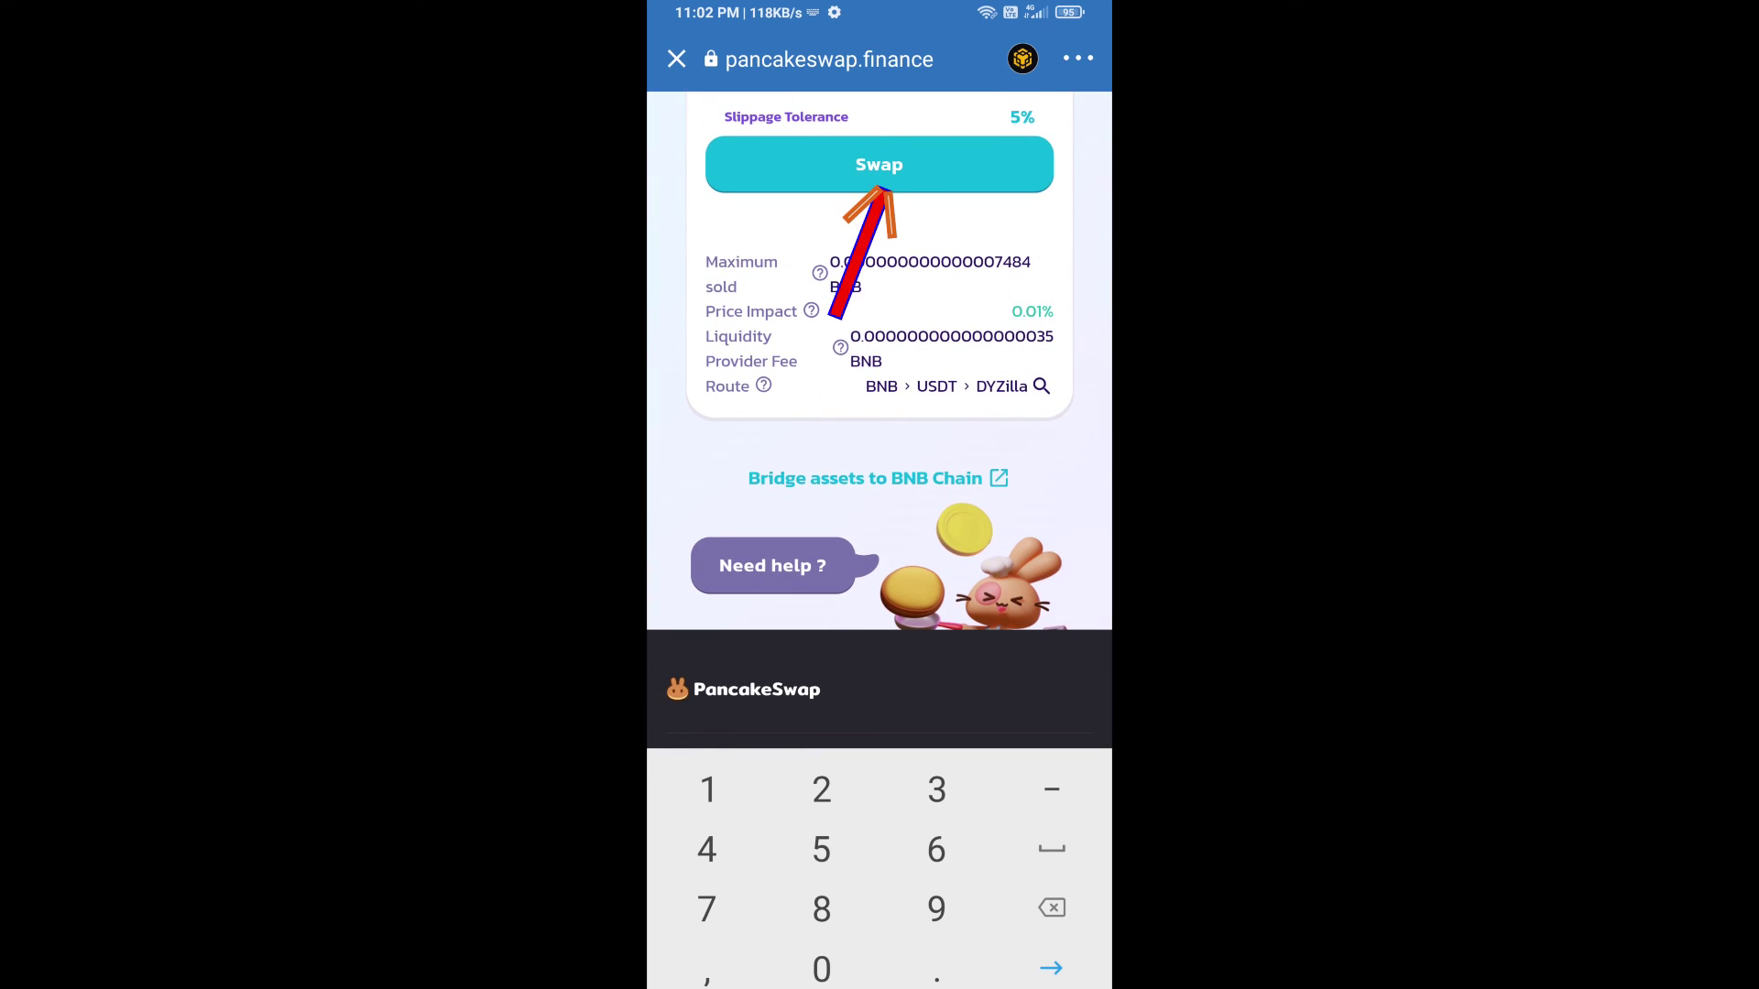
click(880, 164)
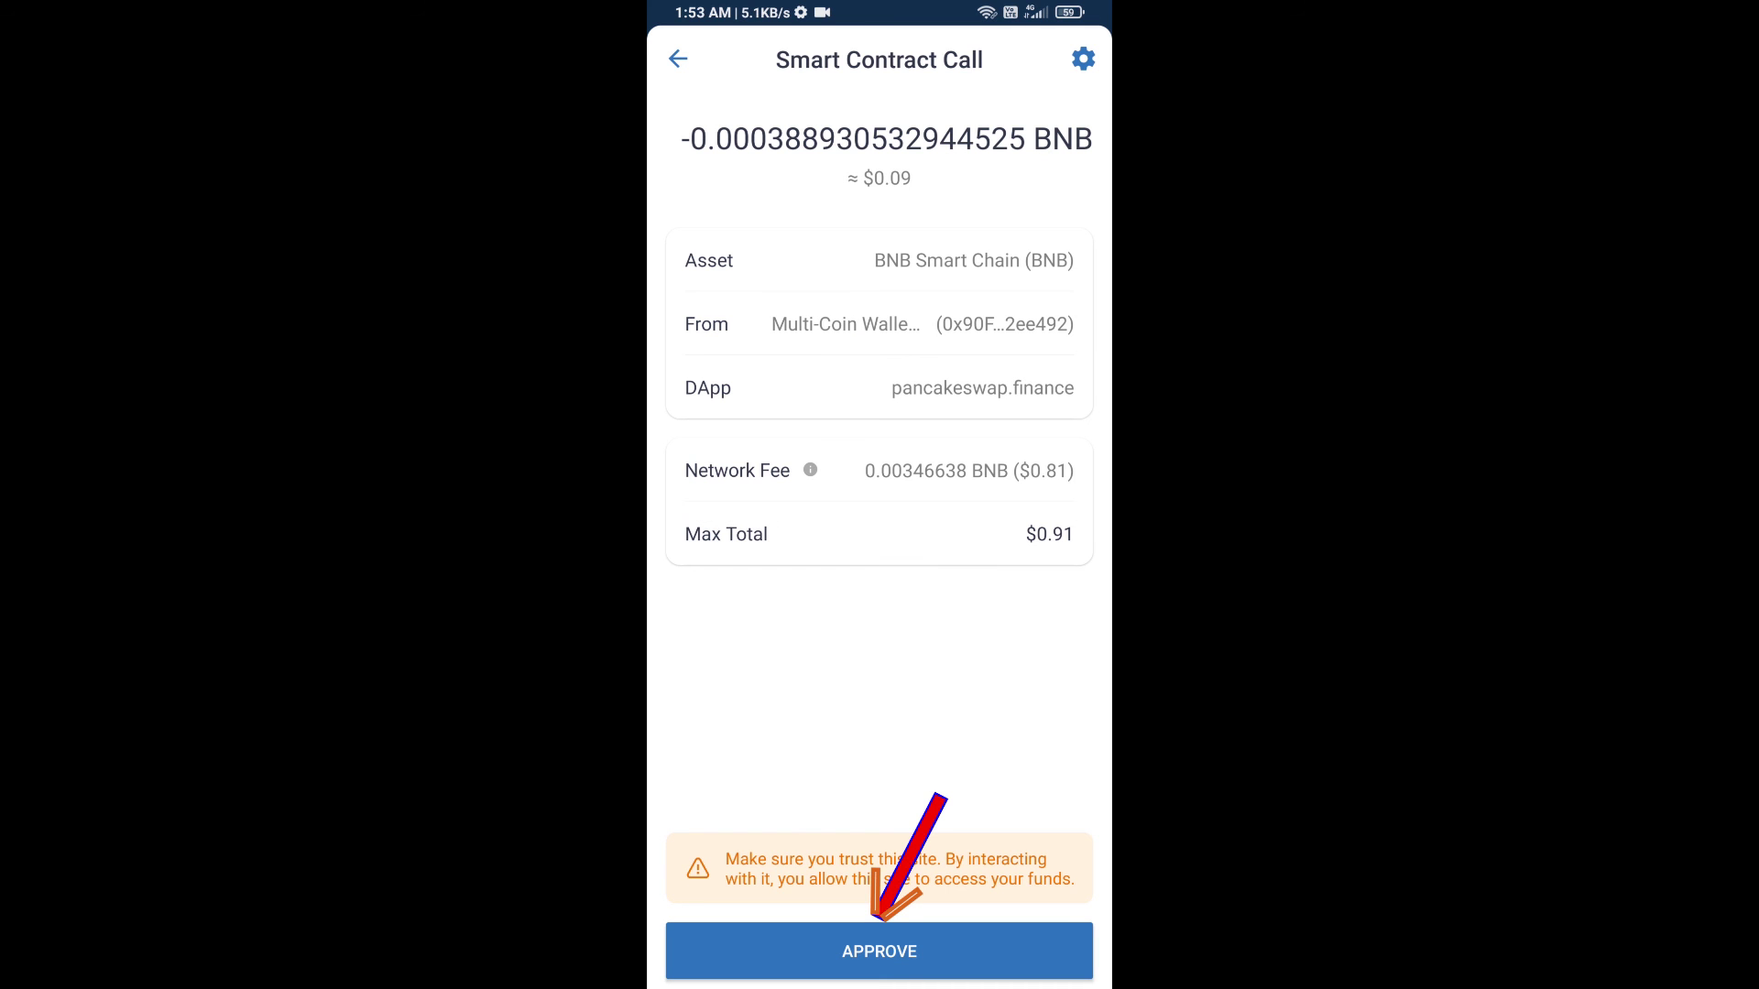
- Approve the smart contract call and add the bought token to the wallet
click(879, 950)
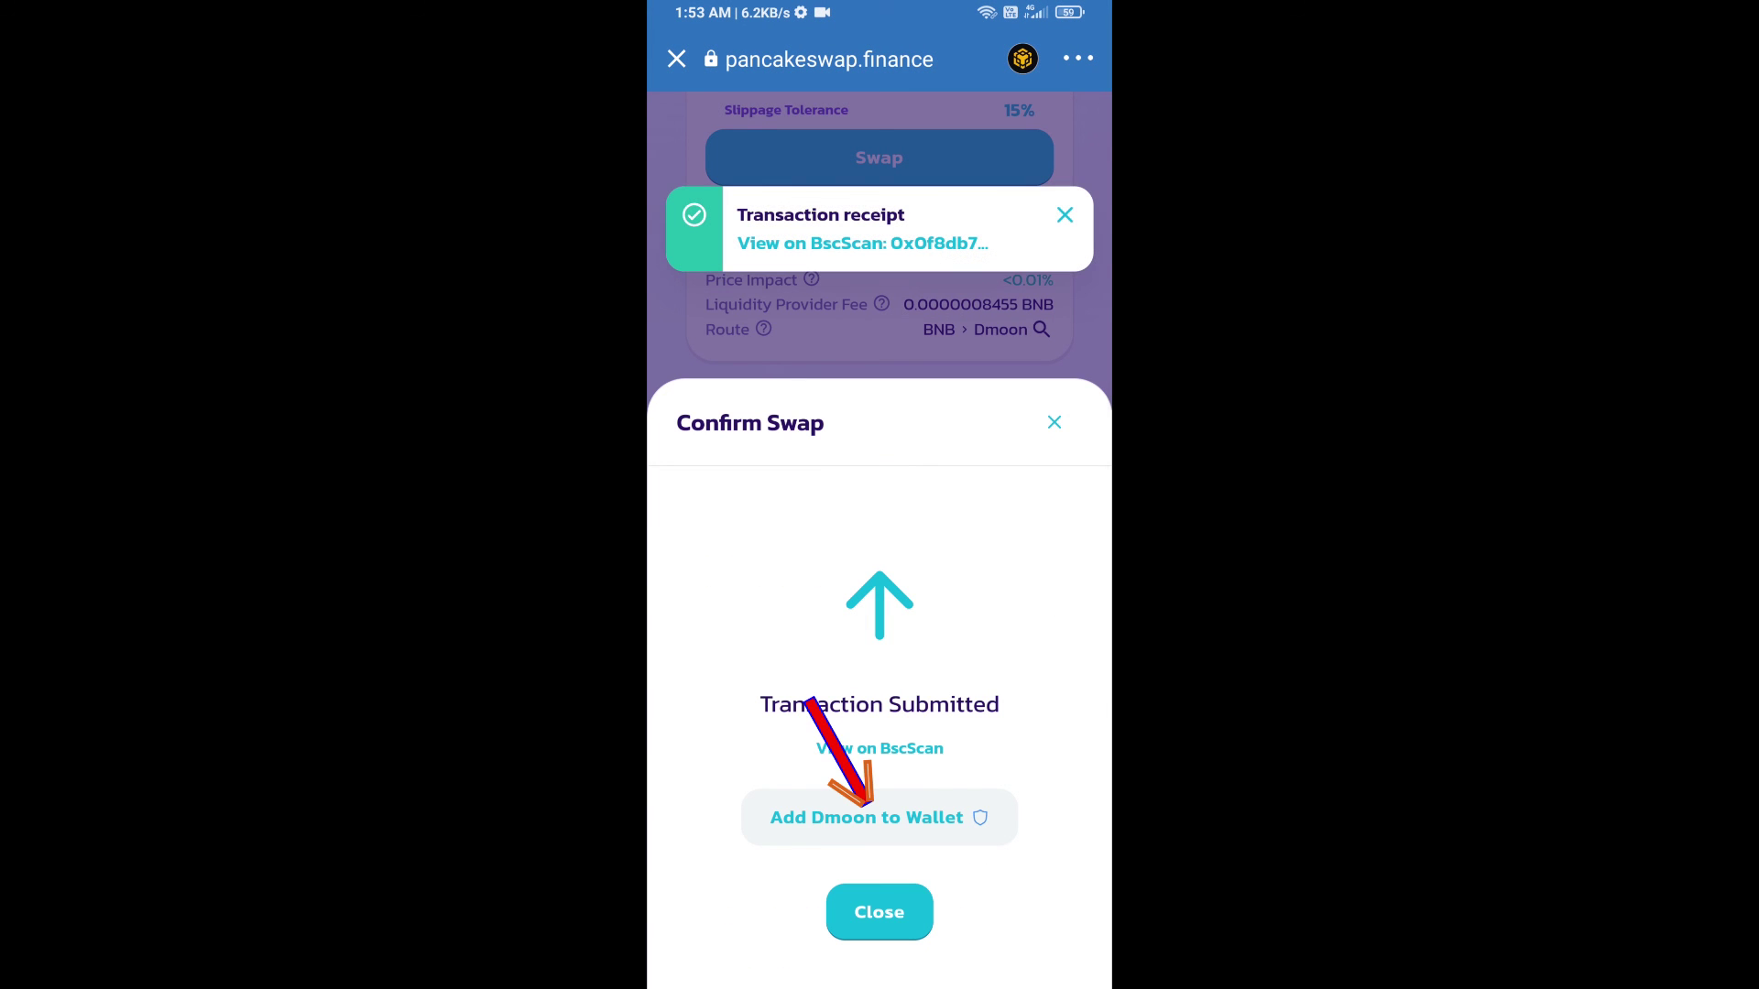
click(865, 816)
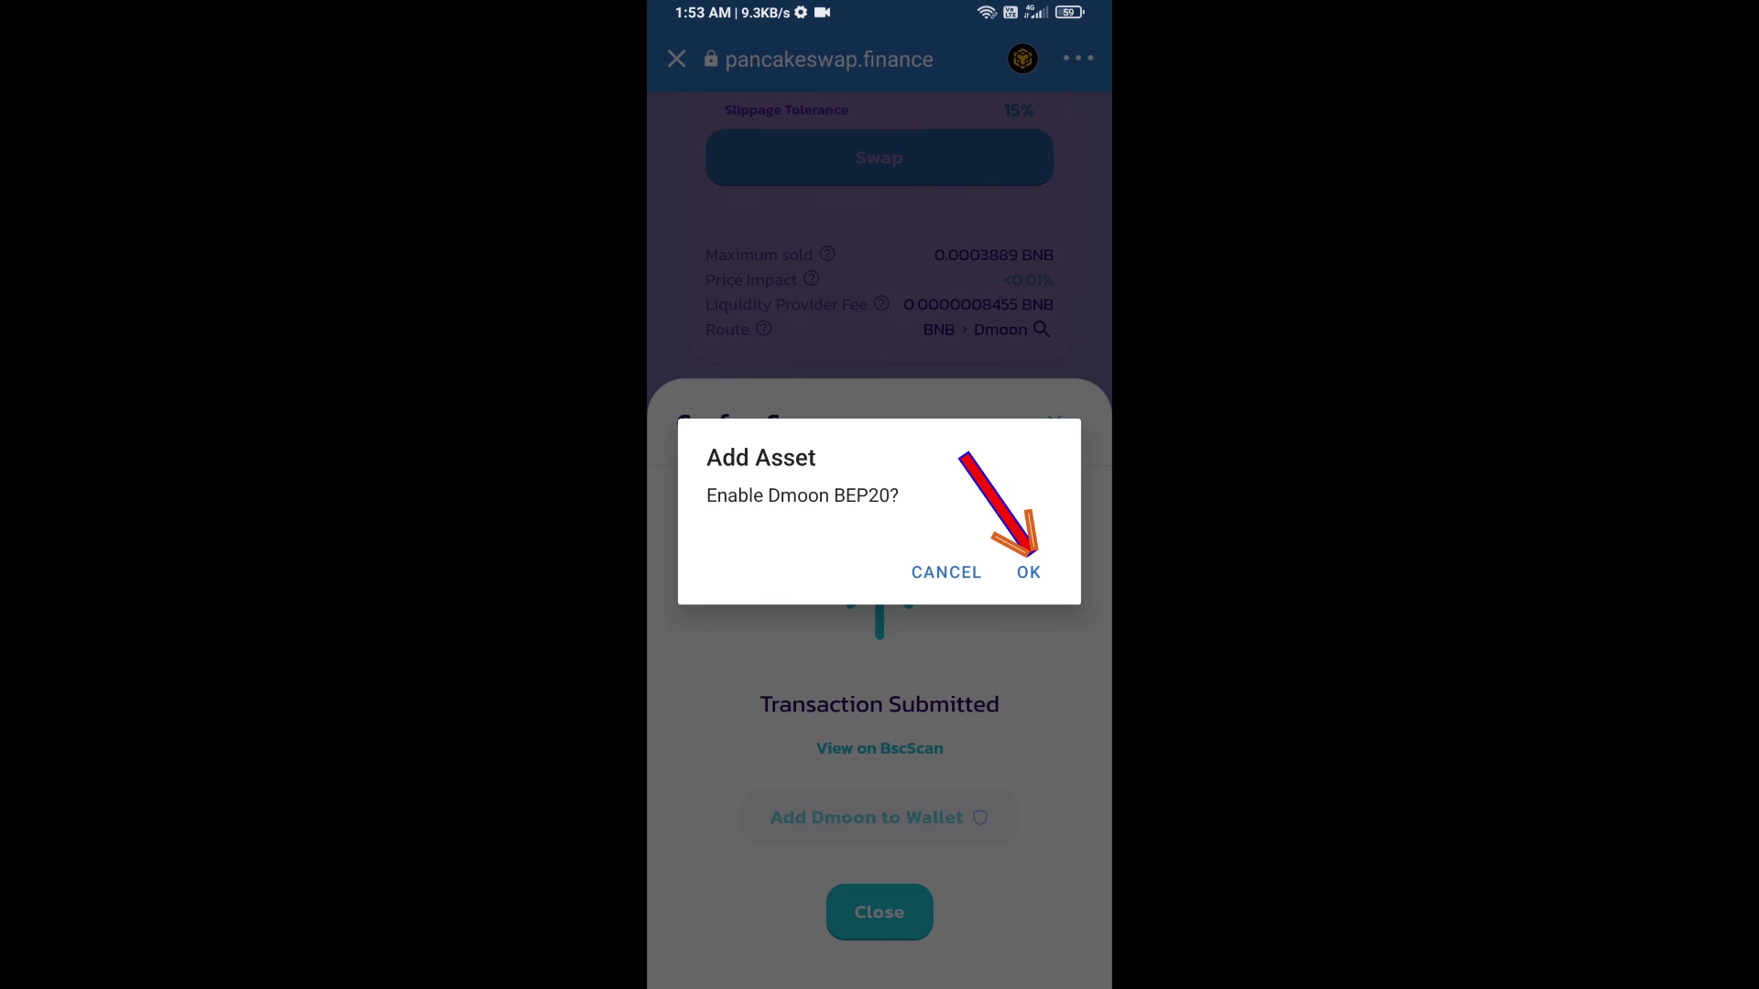